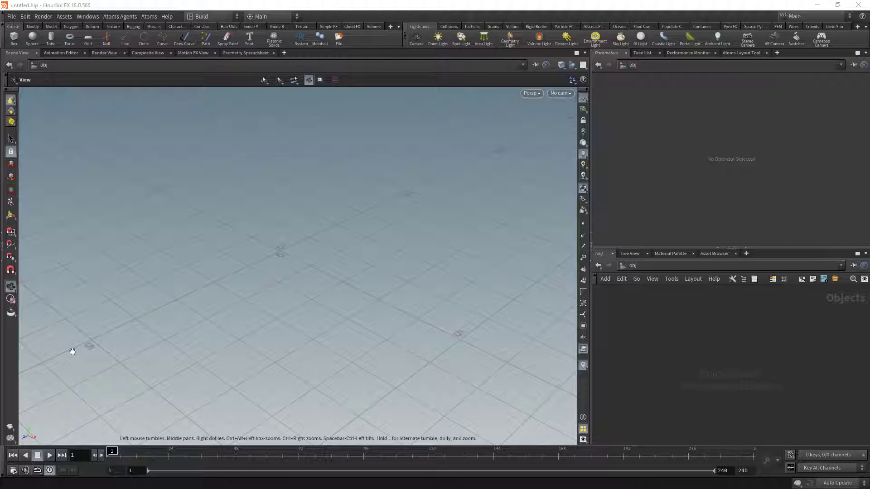
Step: Create a new Atoms agent group in the scene
left_click(155, 18)
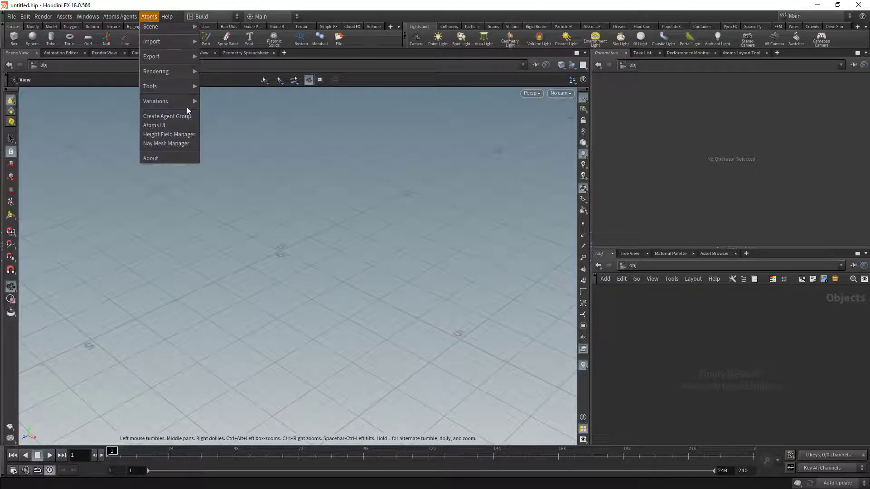
left_click(187, 109)
left_click(414, 253)
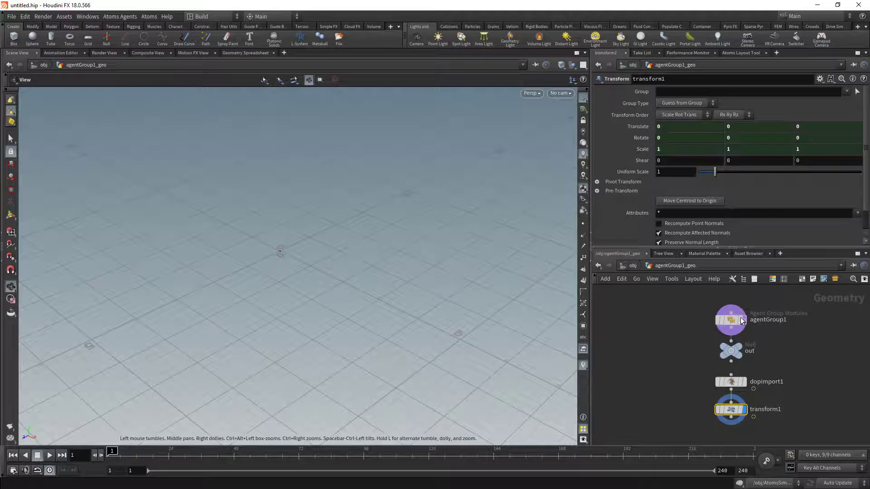
Step: Add a pointsLayout behaviour module to the agentGroup1 node
left_click(742, 321)
left_click(686, 101)
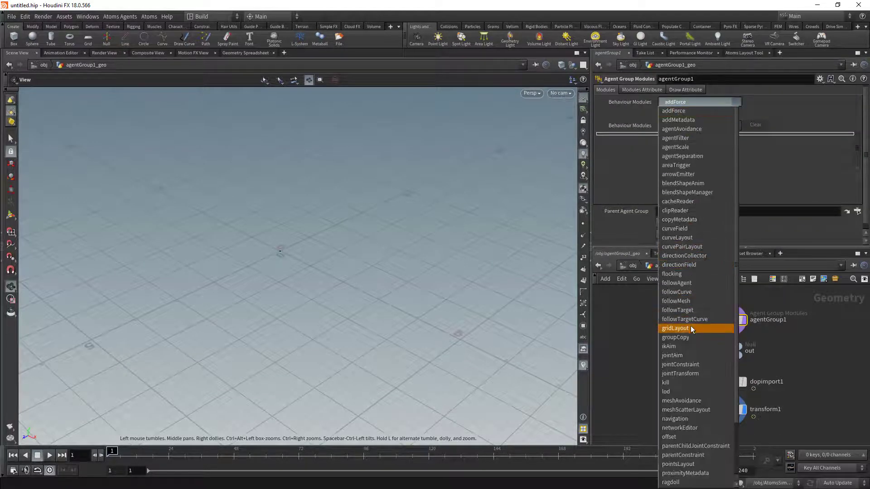
scroll(691, 404, "down", 1)
left_click(690, 451)
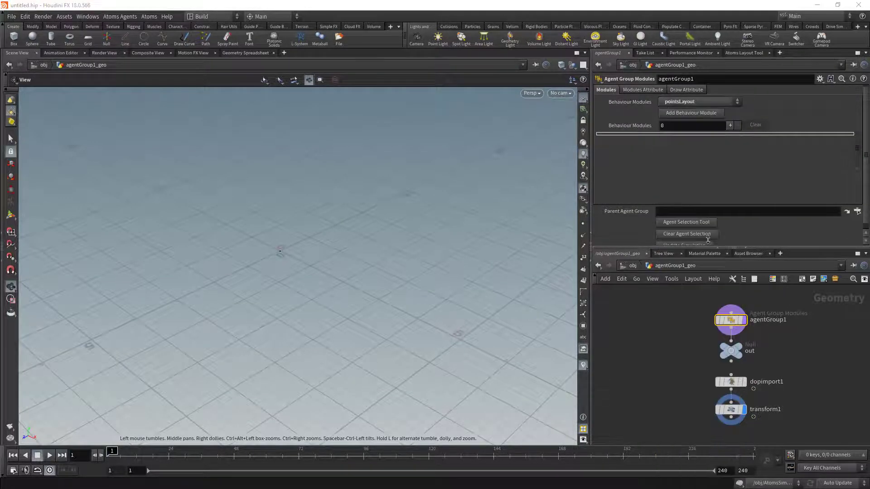
left_click(686, 114)
Step: Add a stateMachine behaviour module to the agent group
left_click(693, 101)
scroll(688, 250, "down", 1)
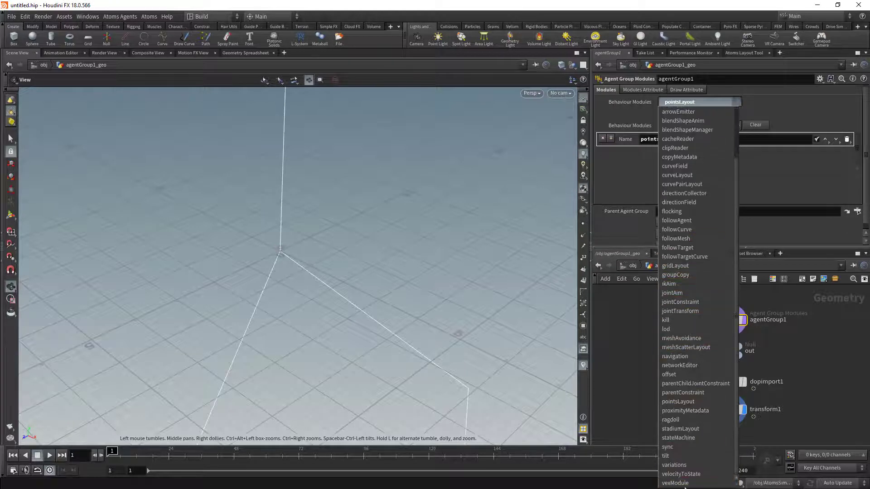
left_click(683, 439)
left_click(686, 114)
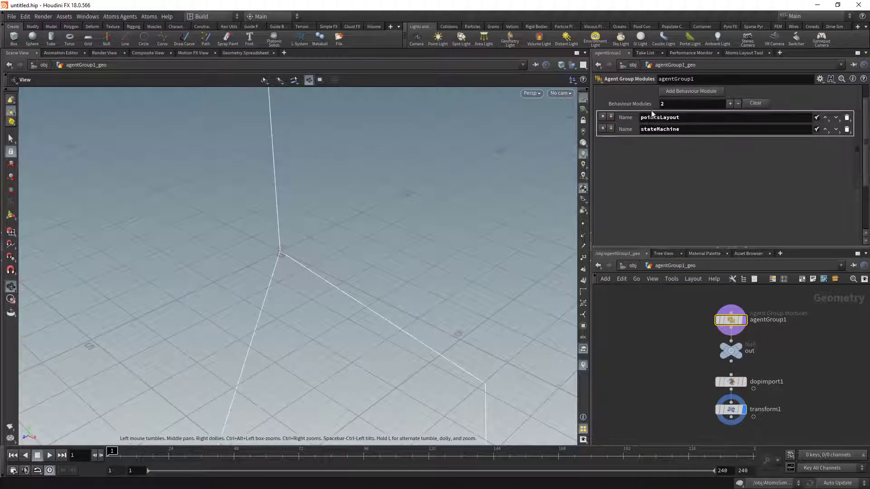
scroll(643, 95, "up", 1)
Step: Place six man agents at scattered spots on the ground with the pointsLayout module's Agent Layout Tool, and leave the tool
left_click(684, 91)
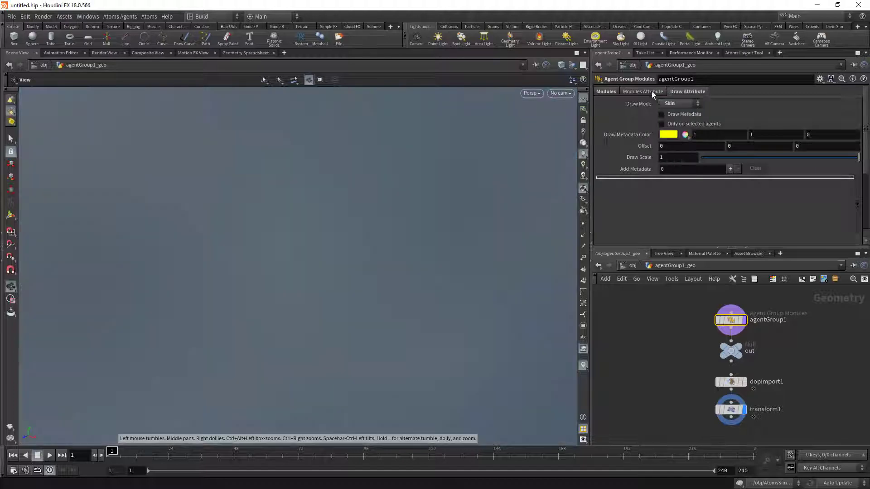
left_click(649, 91)
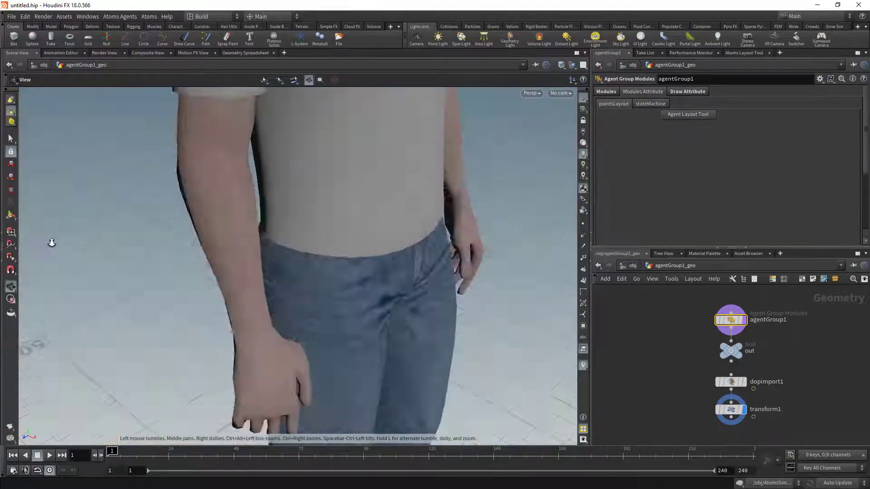
left_click(684, 115)
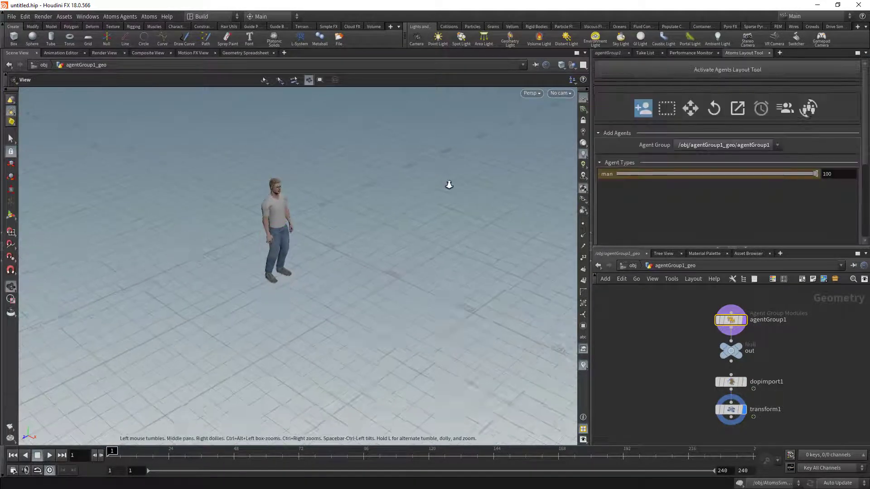
left_click(403, 249)
left_click(282, 181)
left_click(167, 197)
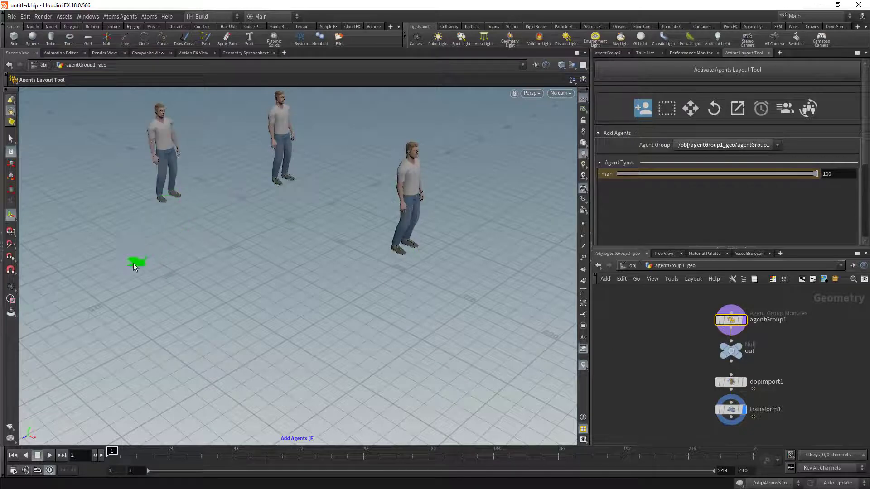
left_click(130, 265)
left_click(220, 312)
left_click(295, 235)
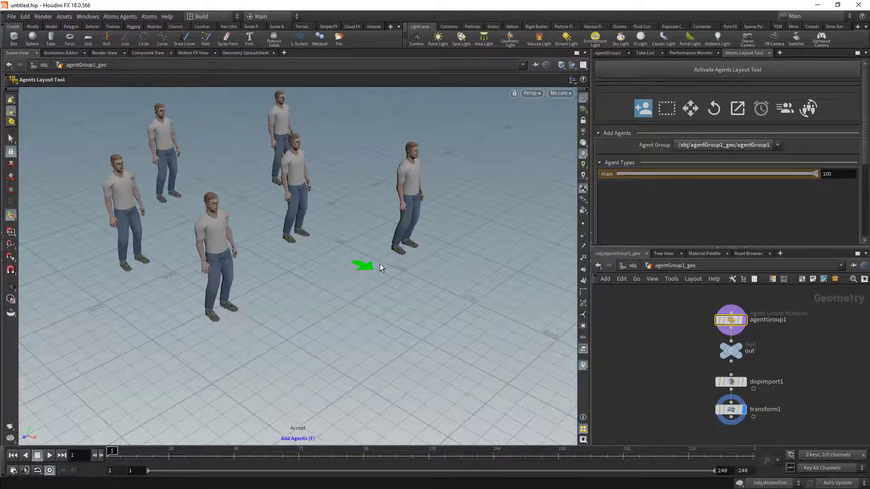
key("Escape")
left_click_drag(430, 237, 435, 210)
left_click(607, 53)
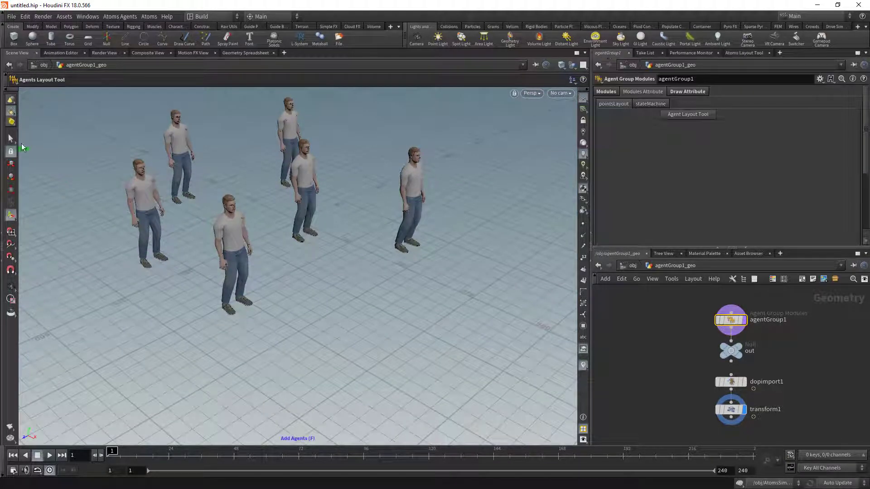
left_click(11, 138)
Step: Add a gridLayout behaviour module to the agent group and move it above stateMachine
left_click(650, 104)
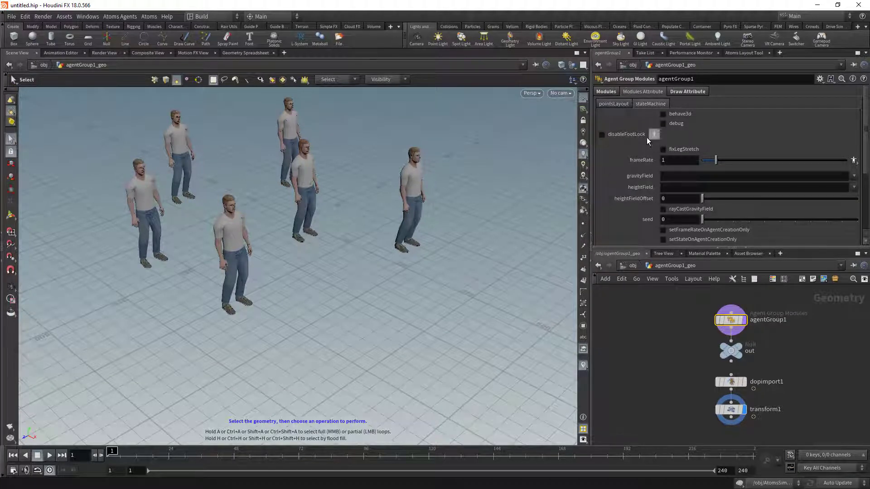
left_click(607, 92)
left_click(681, 106)
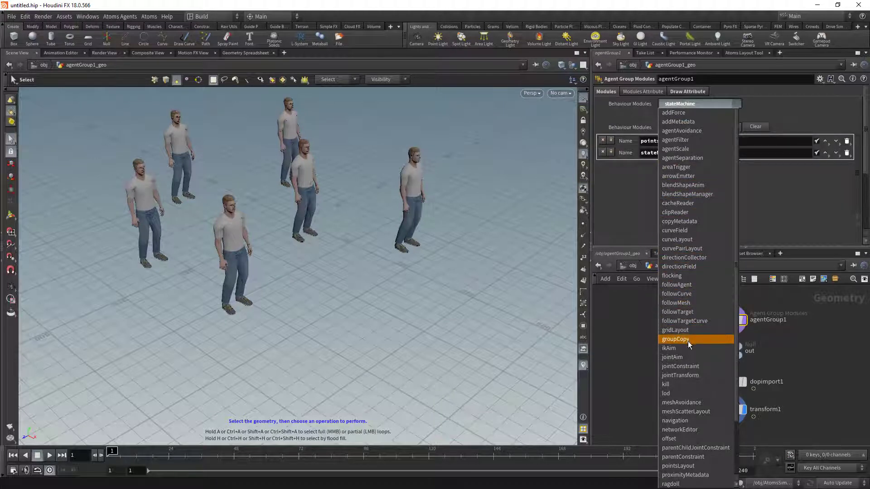
left_click(687, 330)
left_click(689, 115)
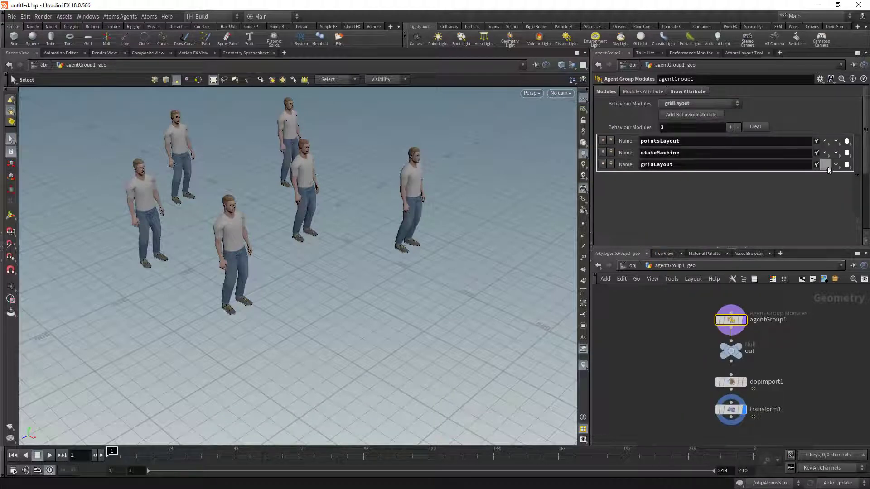
left_click(825, 166)
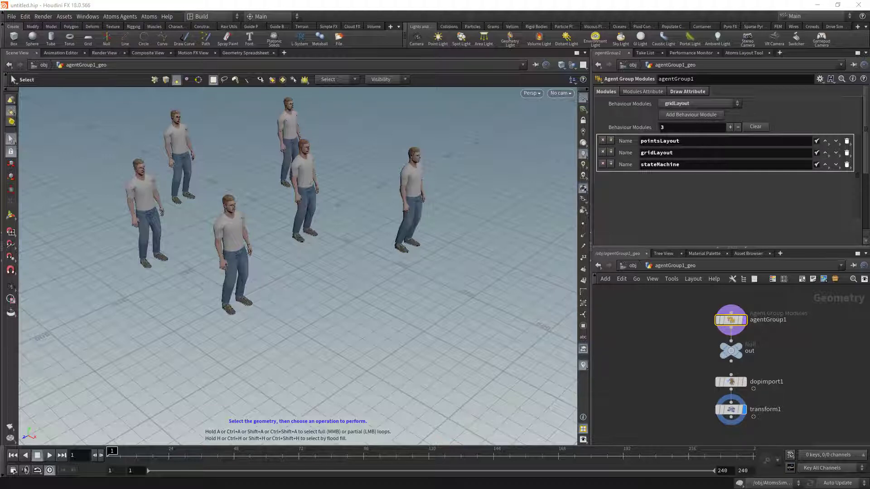
Step: Read the console error about agent group ids and examine the gridLayout module's attributes, including groupIdOffset
left_click_drag(216, 357, 157, 344)
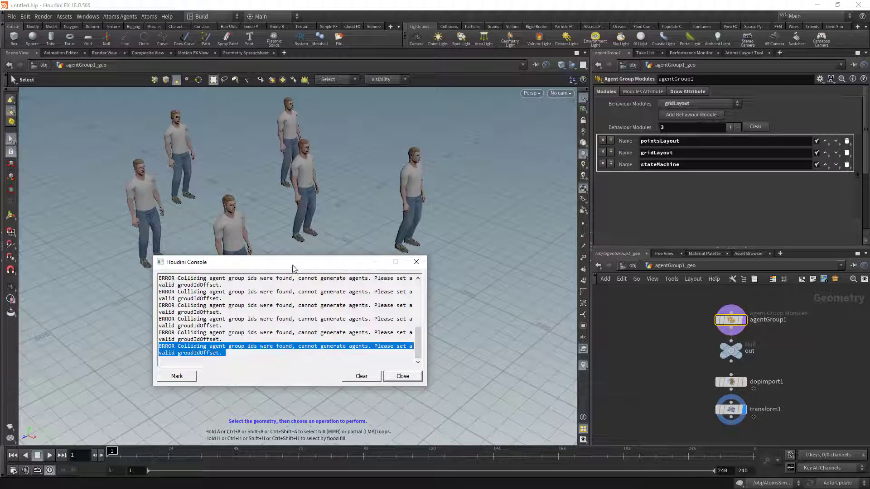
left_click(375, 262)
left_click(670, 92)
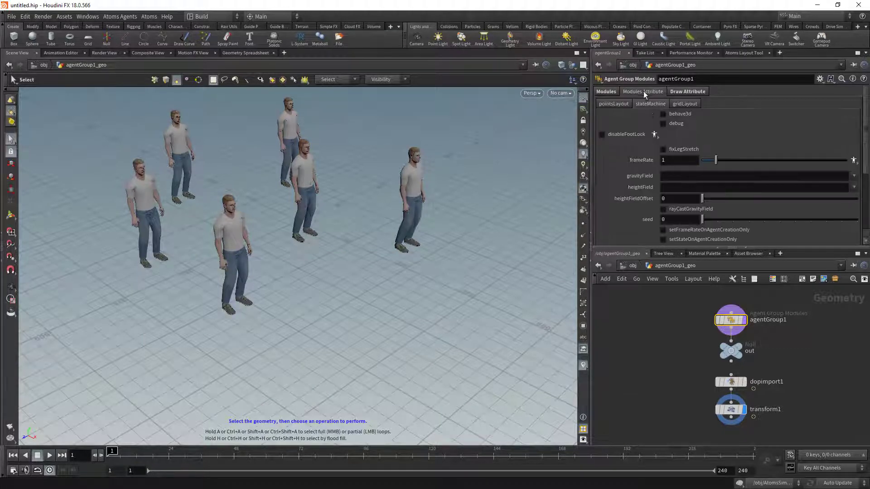
left_click(685, 103)
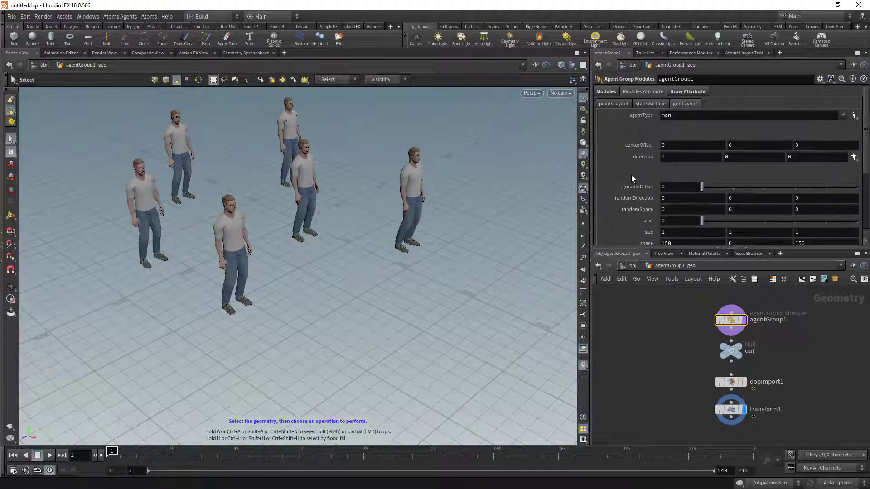
scroll(634, 175, "down", 1)
scroll(639, 173, "down", 2)
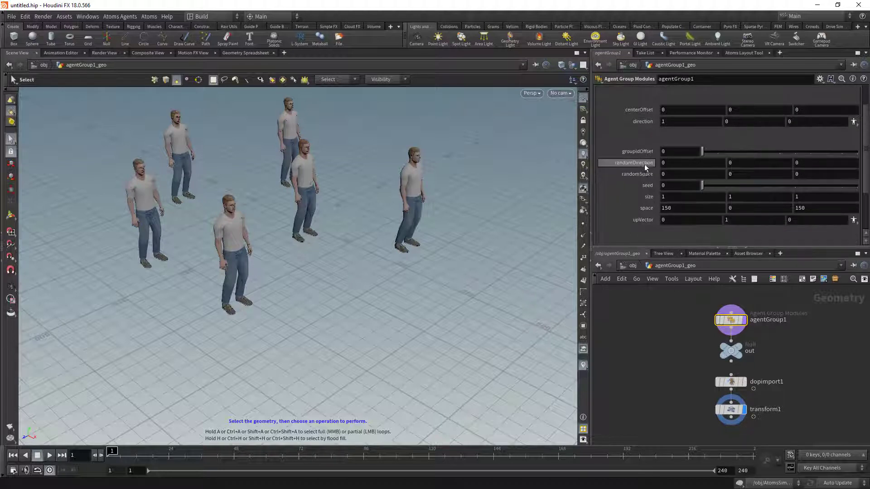
scroll(648, 175, "up", 2)
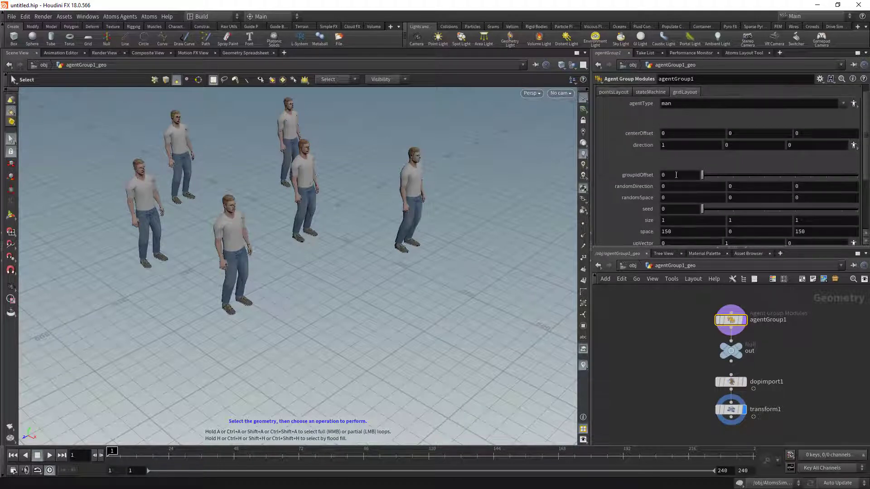
scroll(660, 109, "up", 1)
Step: Enable metadata drawing for the agent group and add a text metadata entry named groupId
left_click(686, 90)
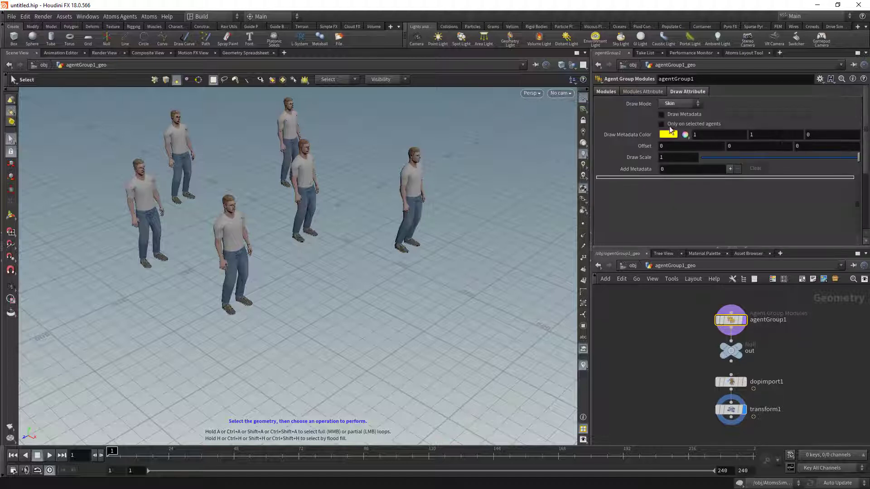
left_click(663, 114)
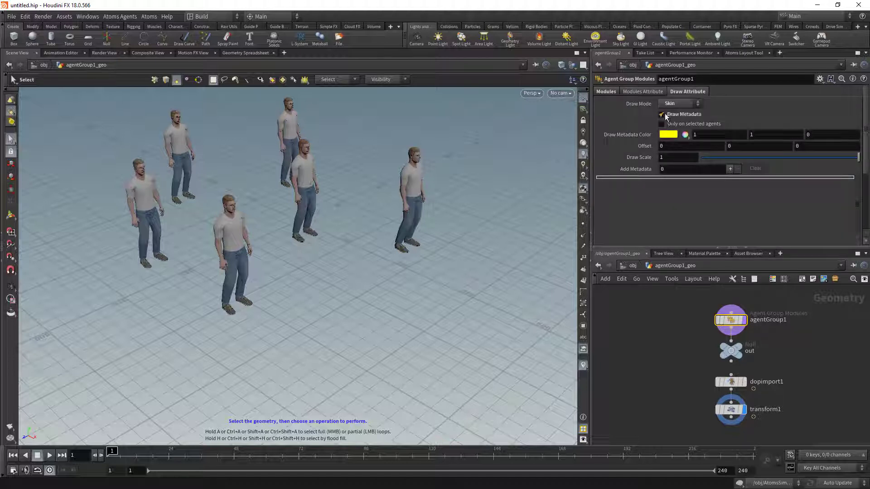
left_click(731, 169)
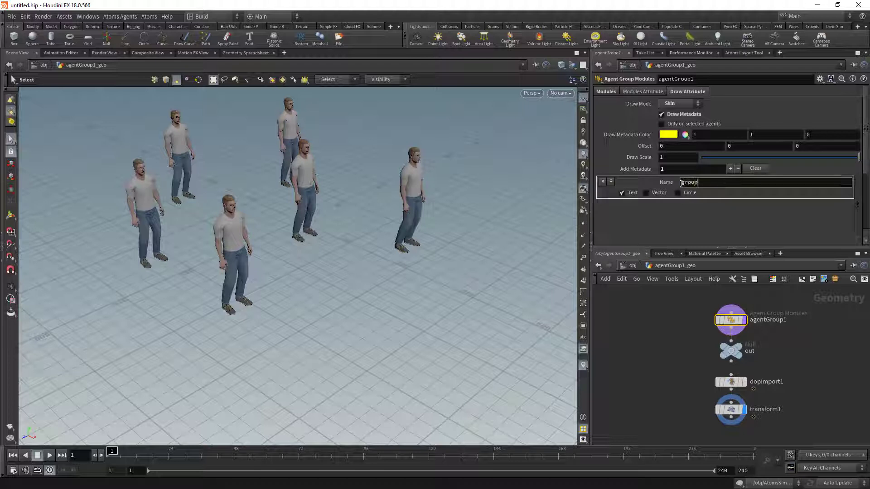
key("Return")
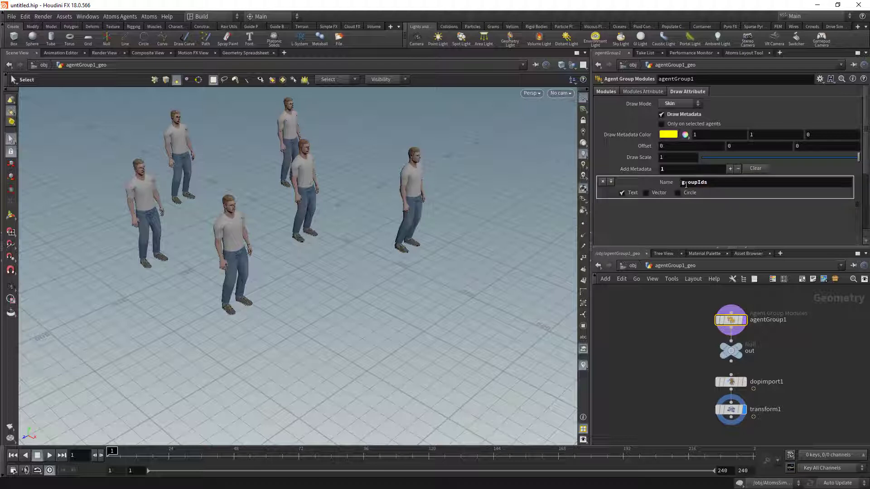
left_click(709, 181)
key("BackSpace")
key("Return")
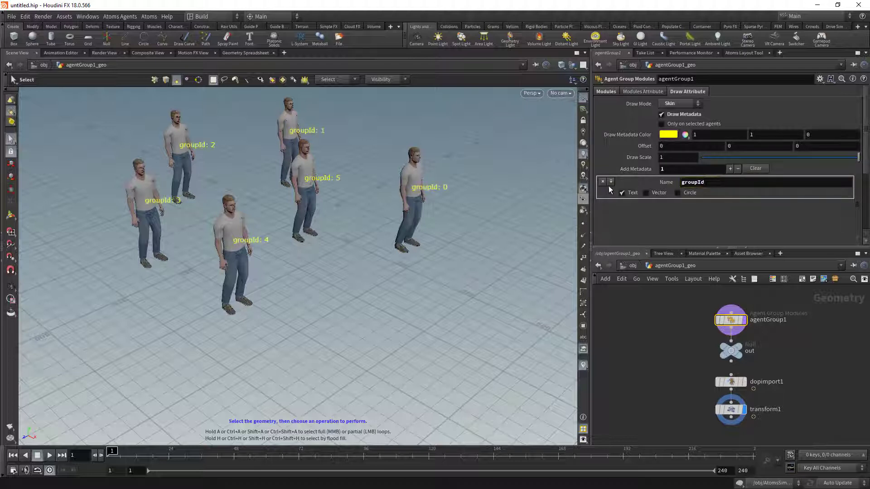
Step: Set the gridLayout module's groupIdOffset to 50
left_click(639, 94)
left_click_drag(431, 241, 276, 99, "alt")
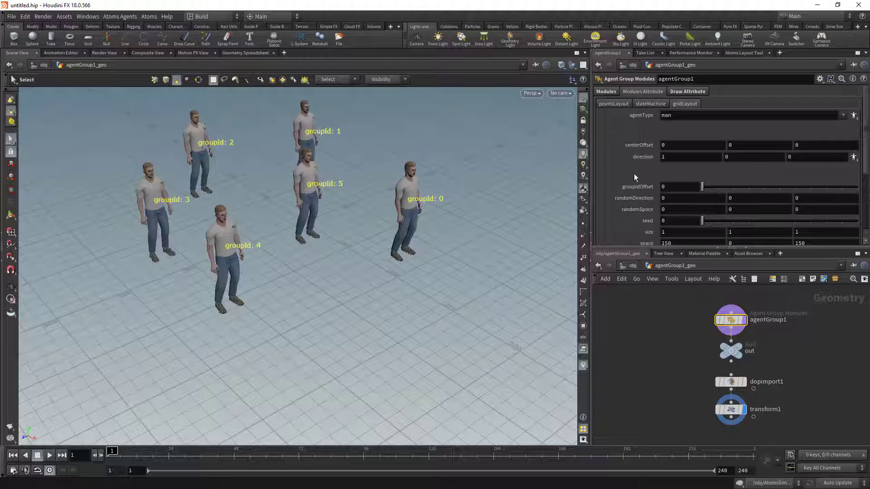
scroll(634, 173, "down", 2)
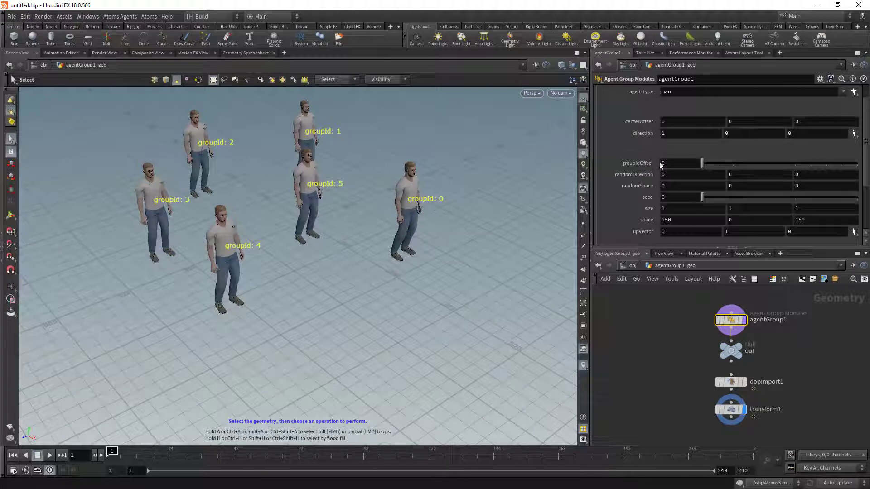
double_click(680, 163)
type("50")
key("Return")
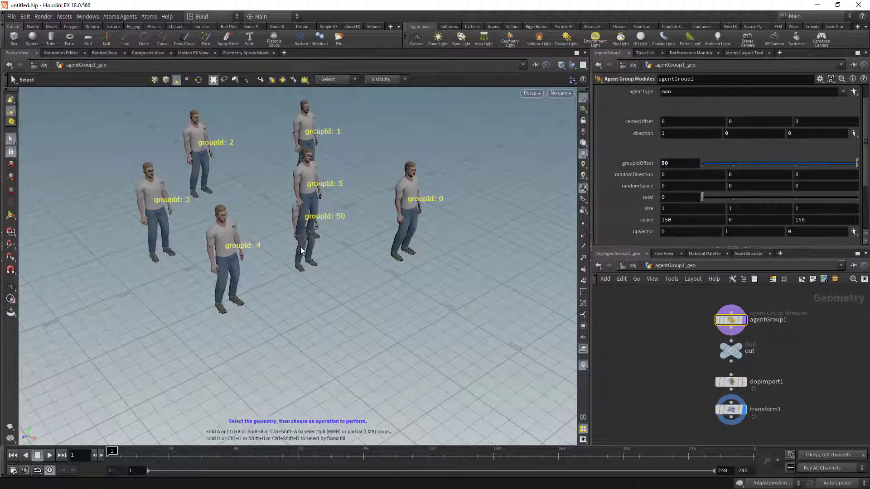
Step: Set the Z value of the gridLayout module's centerOffset to 1000
scroll(635, 209, "down", 1)
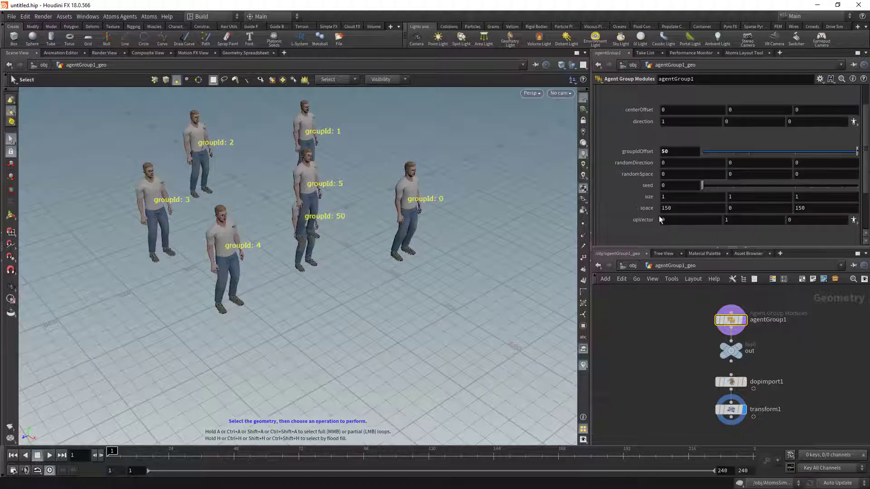
scroll(662, 204, "up", 3)
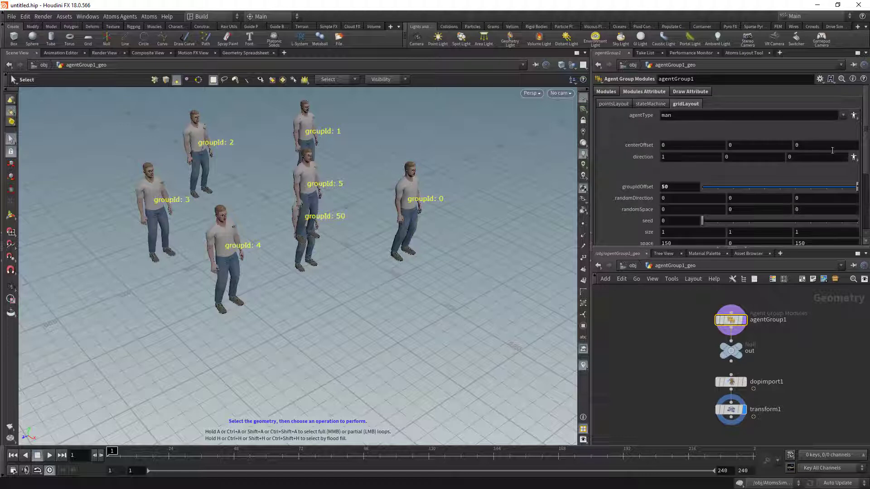
left_click(831, 150)
type("1000")
key("Return")
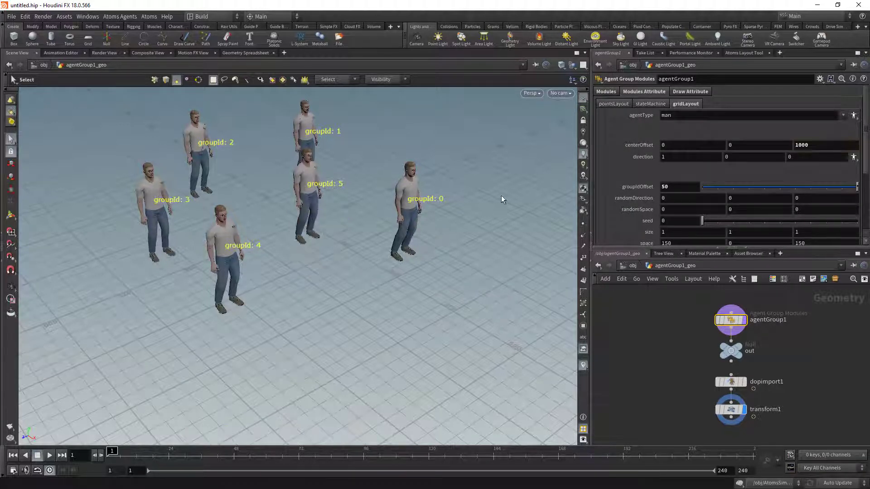
Step: Set the gridLayout size to 4 in X and 4 in Z
right_click(202, 234)
key("Escape")
right_click_drag(284, 262, 195, 273, "alt")
middle_click_drag(194, 273, 210, 233, "alt")
scroll(631, 161, "down", 3)
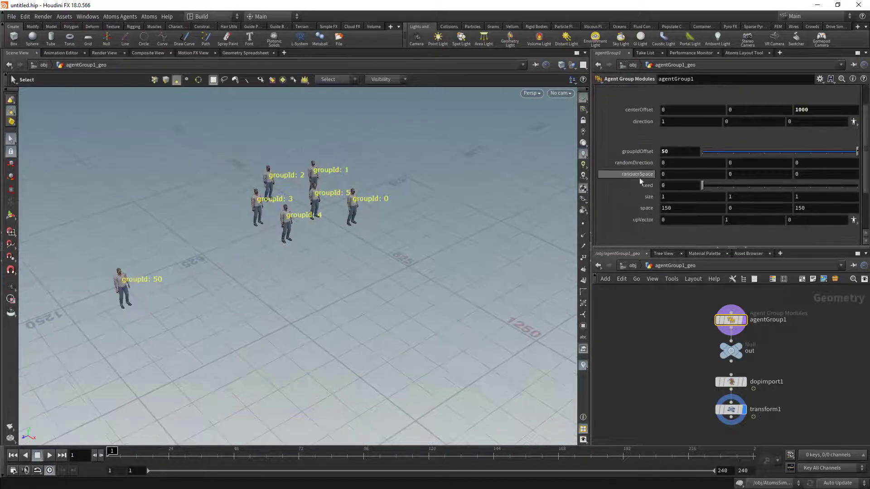
left_click(670, 197)
type("4")
key("Tab")
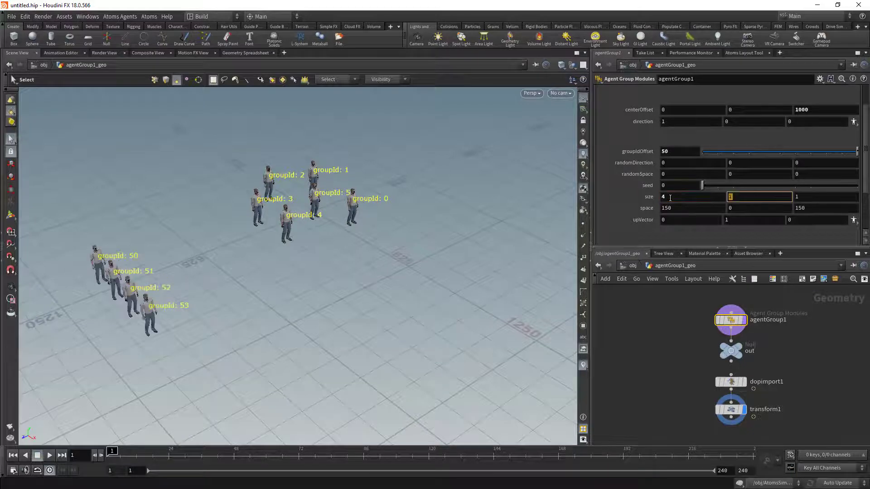
key("Tab")
type("4")
key("Tab")
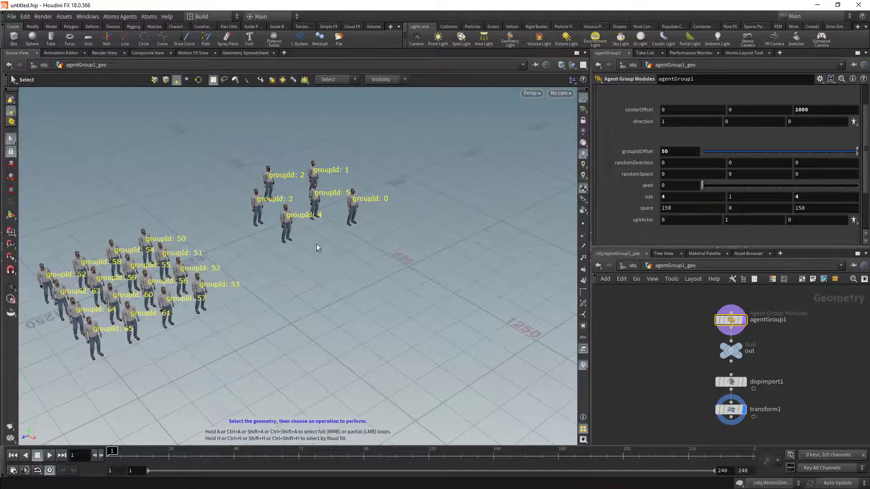
Step: Add a second gridLayout behaviour module to the agent group and move it above the stateMachine module
middle_click_drag(301, 251, 317, 214, "alt")
left_click_drag(317, 214, 313, 206, "alt")
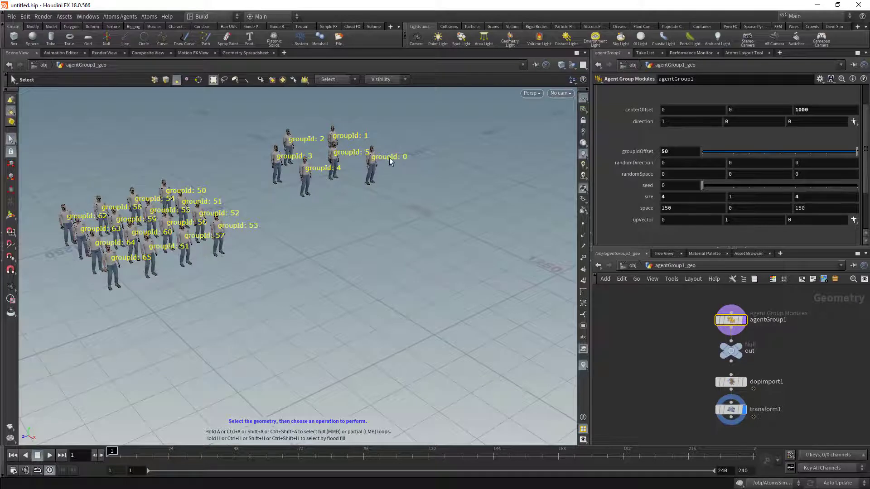
scroll(683, 179, "up", 1)
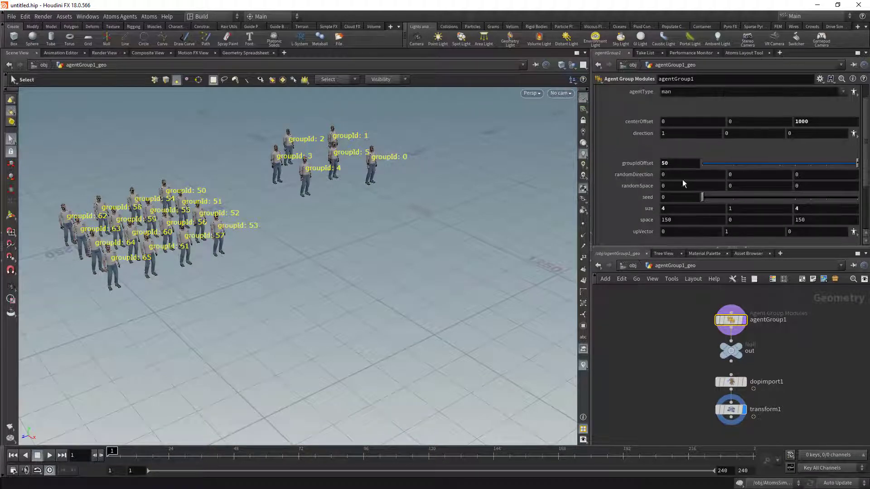
scroll(643, 157, "up", 1)
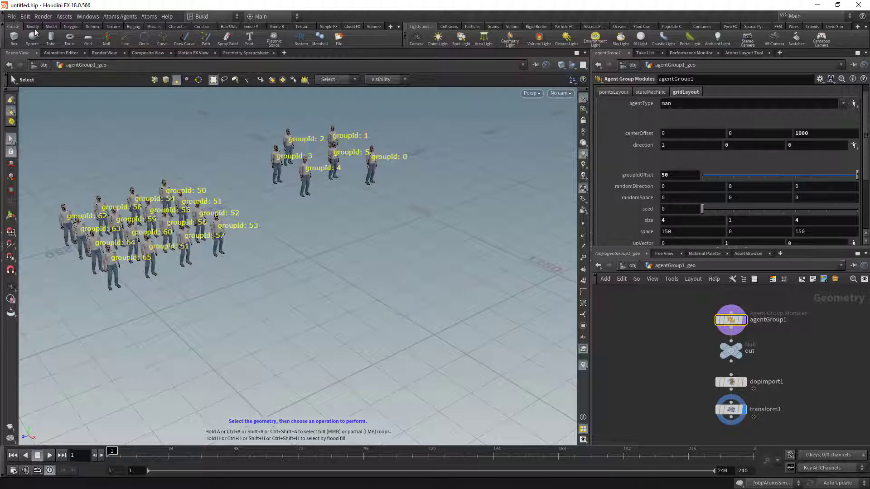
left_click(615, 90)
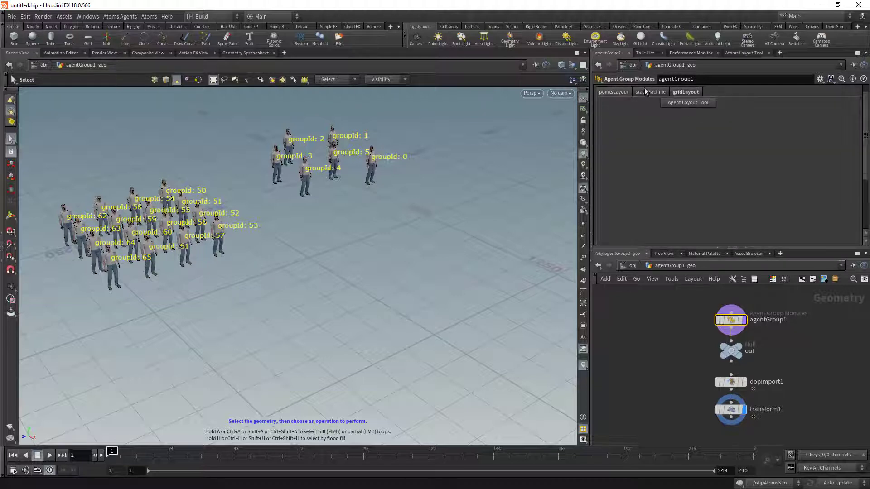
scroll(634, 94, "up", 2)
left_click(608, 92)
left_click(684, 103)
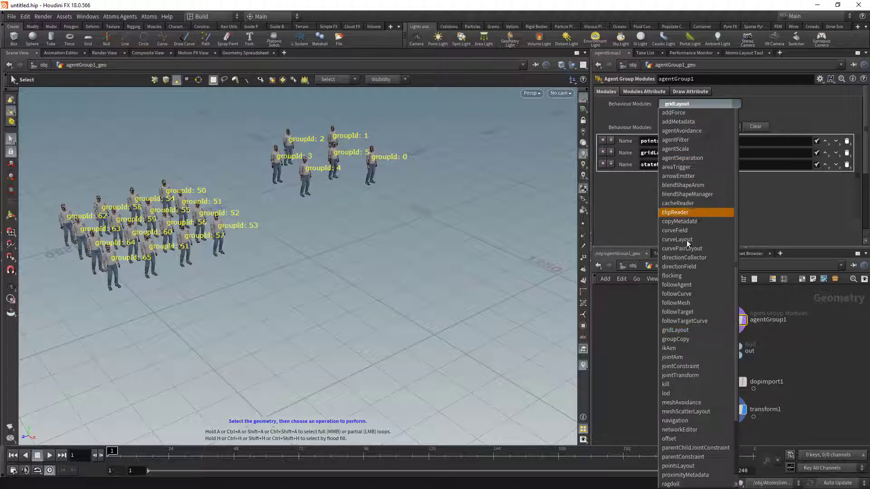
left_click(641, 195)
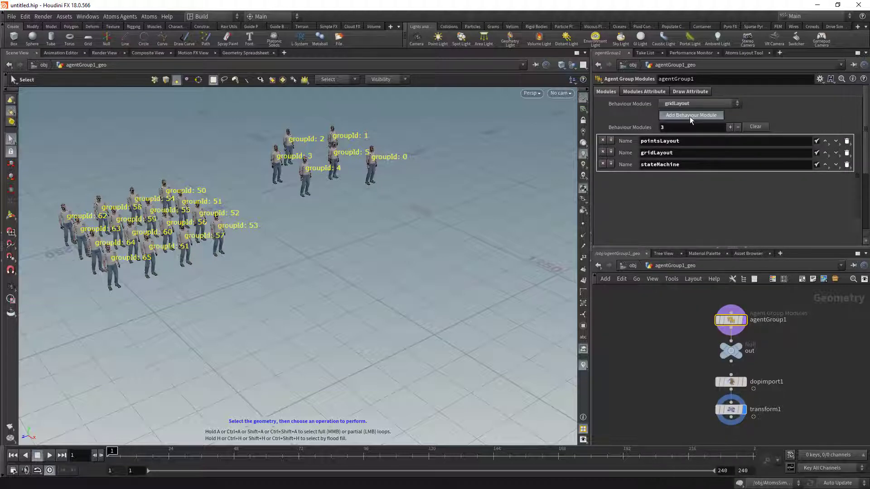
left_click(689, 115)
left_click(826, 177)
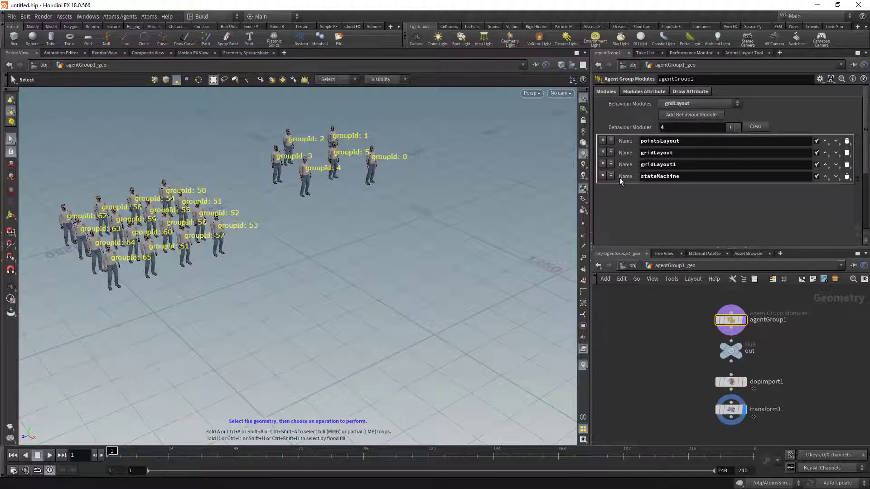
Step: Set the gridLayout1 module's groupIdOffset to 100
left_click(647, 93)
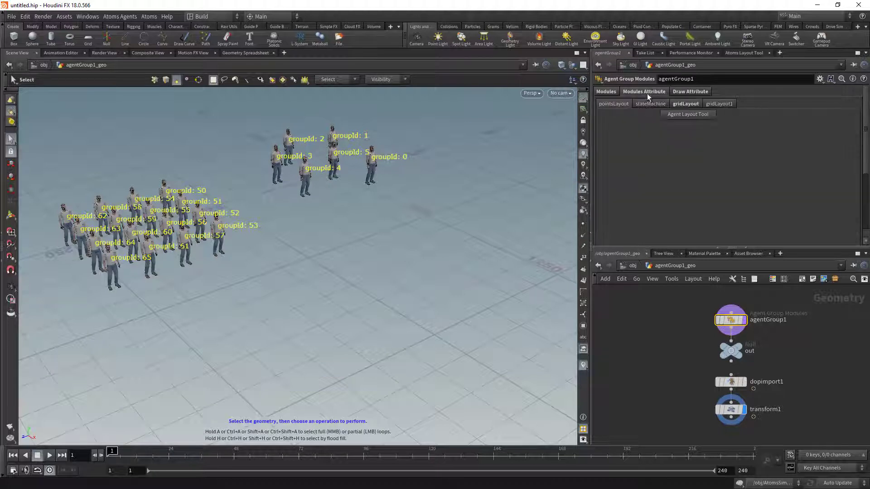
left_click(719, 104)
scroll(635, 173, "down", 3)
scroll(636, 175, "down", 2)
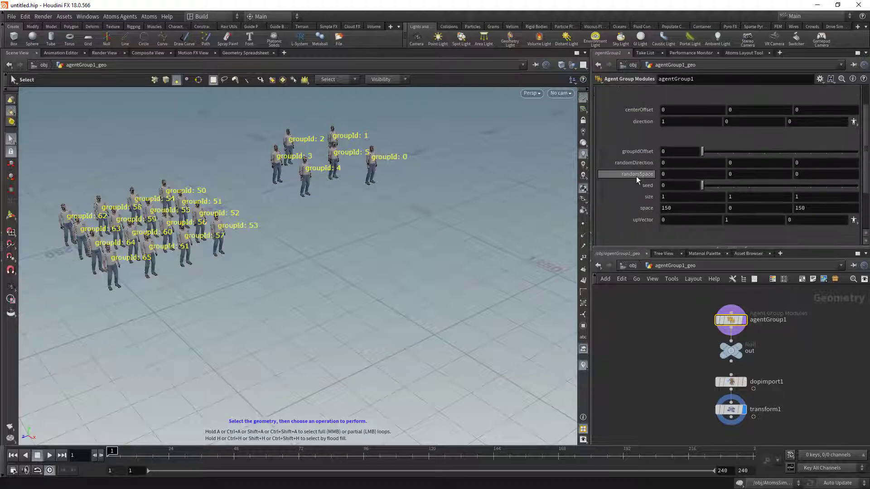
scroll(636, 175, "up", 3)
scroll(637, 167, "down", 4)
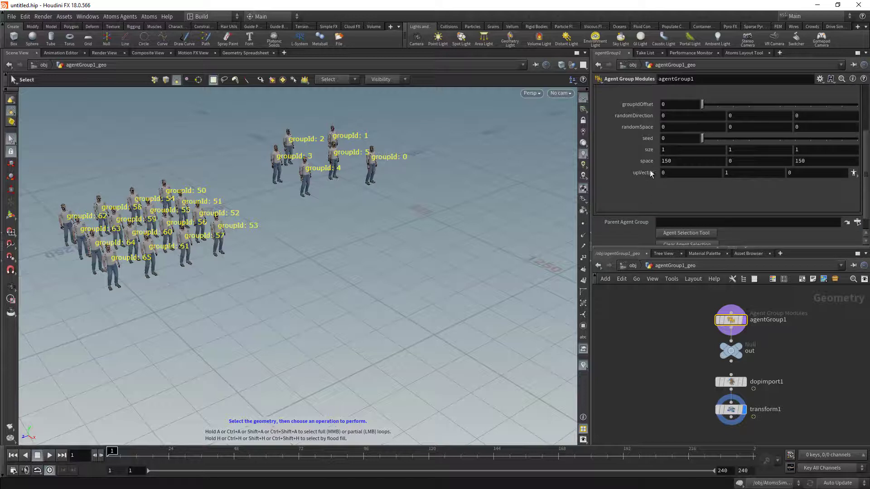
scroll(647, 181, "up", 2)
left_click(665, 140)
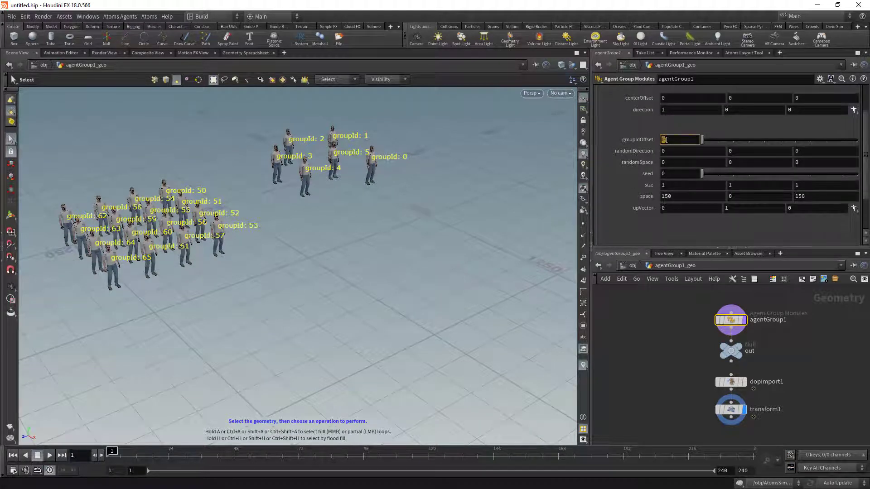
type("100")
key("Return")
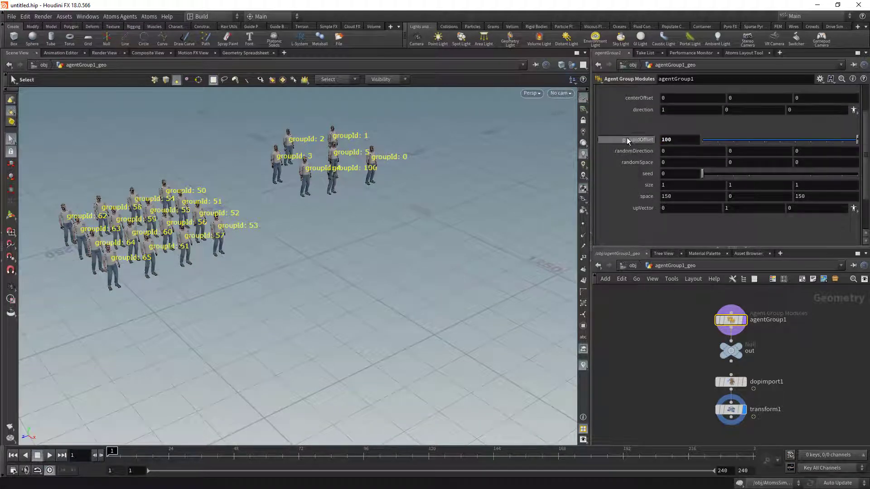
Step: Set the Z value of the gridLayout1 module's centerOffset to -500
scroll(645, 144, "up", 3)
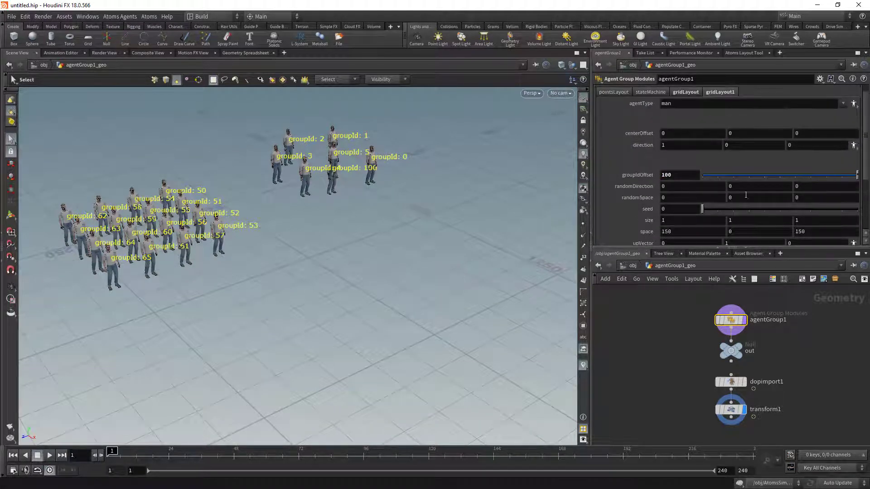
left_click(810, 134)
type("-500")
key("Return")
Step: Set the gridLayout1 size to 3 in X and 3 in Z
left_click(681, 221)
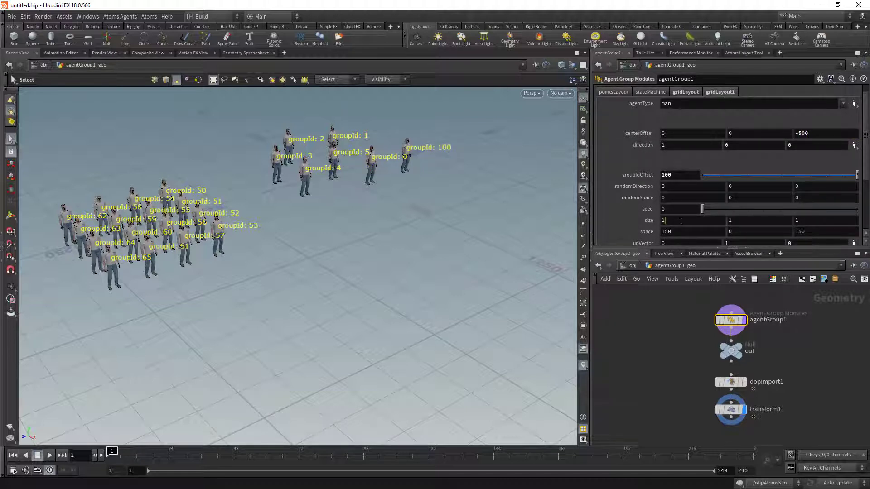
double_click(681, 221)
type("3")
key("Tab")
key("Tab")
type("3")
key("Tab")
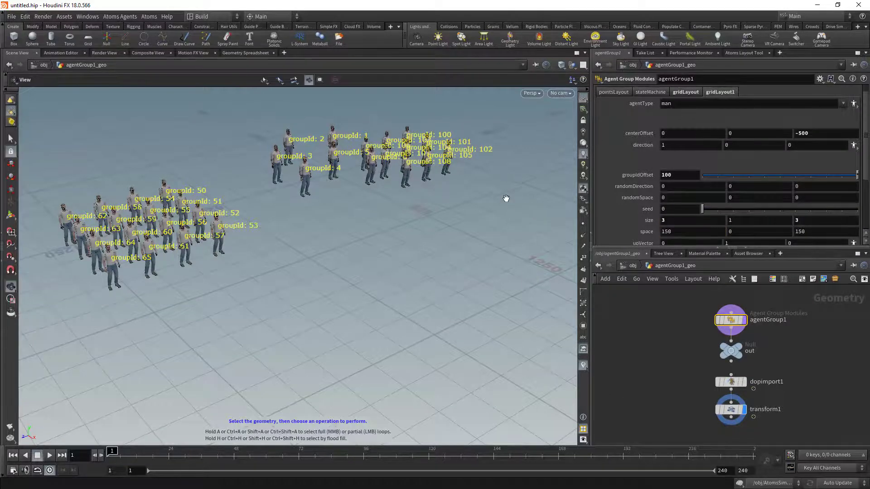
Step: Examine the three agent formations and their groupId labels from several angles in the viewport
left_click_drag(506, 199, 308, 202)
key("s")
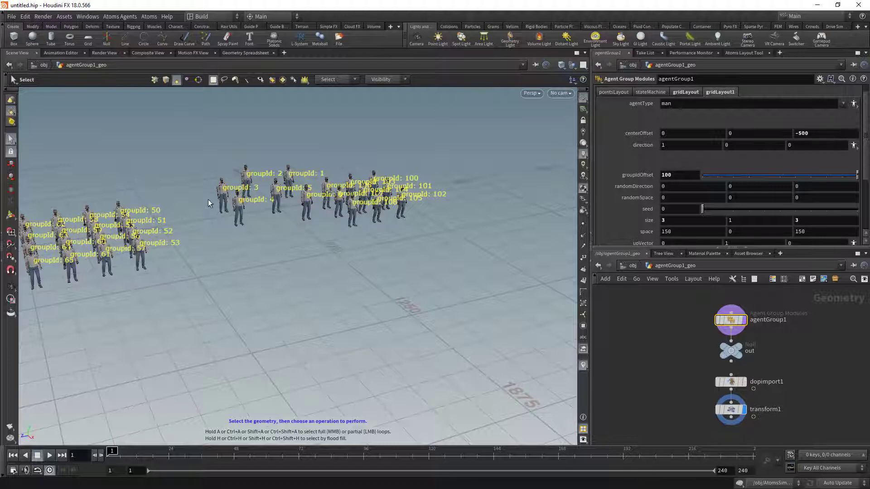
key("Escape")
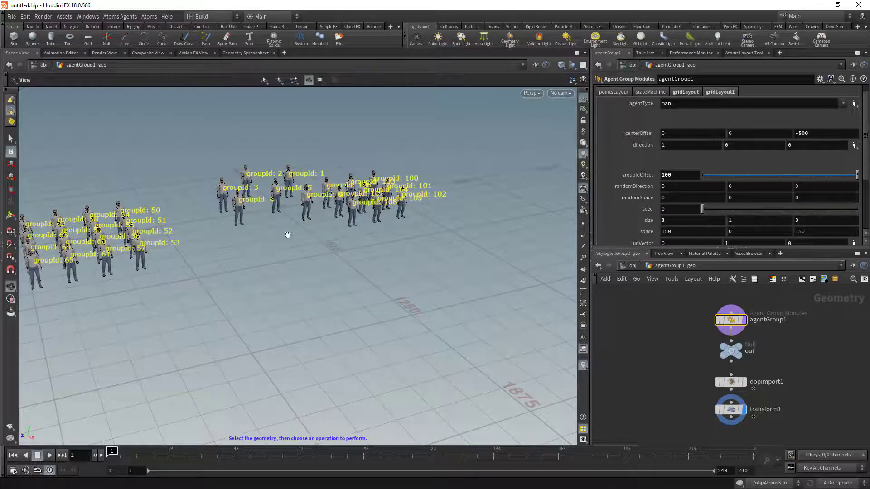
left_click_drag(287, 234, 271, 195)
key("s")
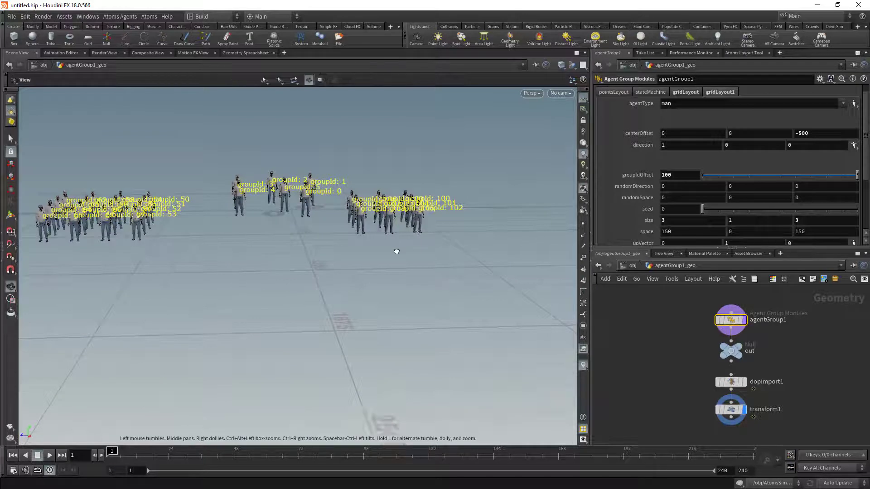
left_click_drag(396, 251, 393, 235, "alt")
left_click_drag(248, 239, 287, 252, "alt")
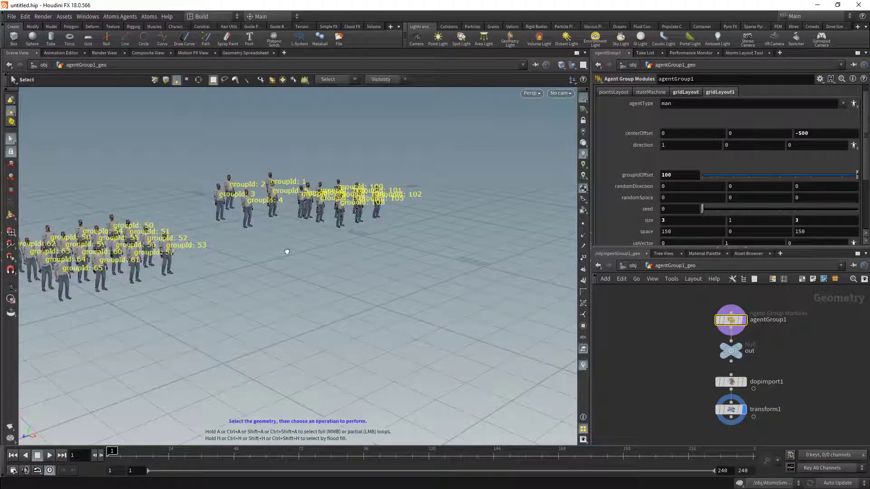
Step: Set the Y value of the gridLayout1 module's centerOffset to 100
left_click(738, 133)
type("100")
key("Return")
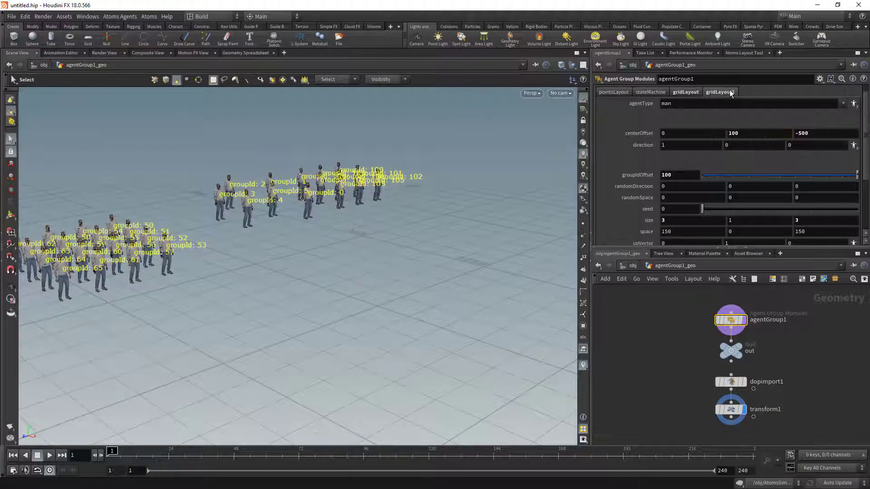
Step: Set the Y value of the first gridLayout module's centerOffset to 100
left_click(678, 93)
left_click(737, 133)
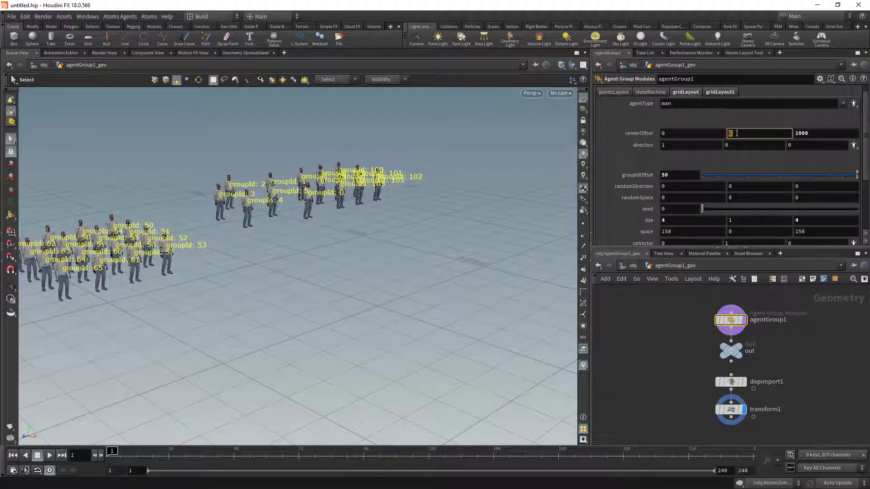
type("100")
key("Return")
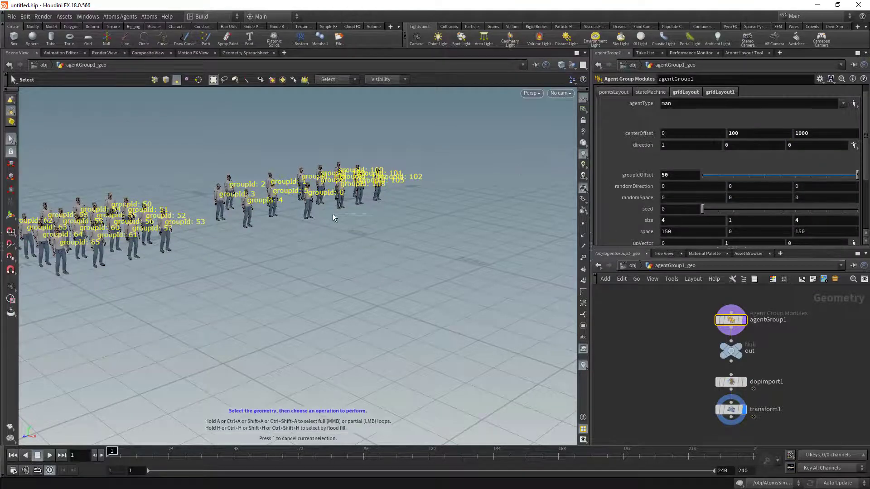
key("Escape")
left_click_drag(316, 225, 367, 254)
key("s")
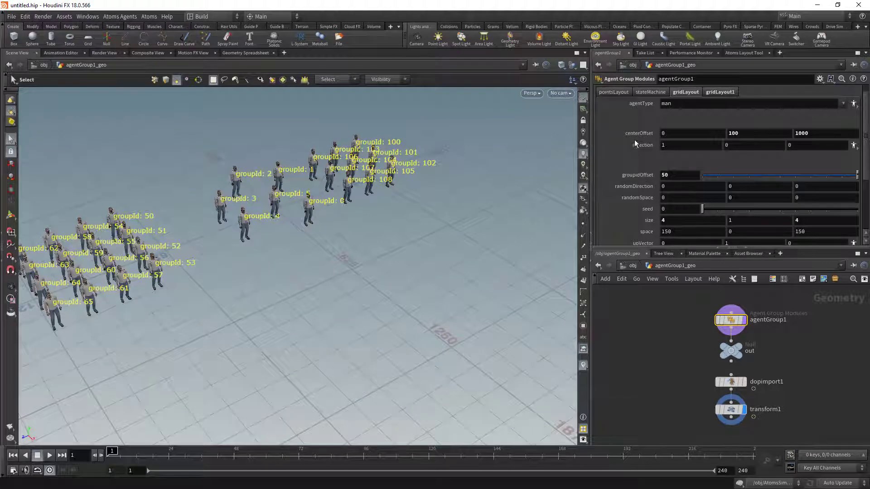
Step: Add a per-agent override on the stateMachine module's state parameter, setting agents 100 to 103 to 0
left_click(643, 92)
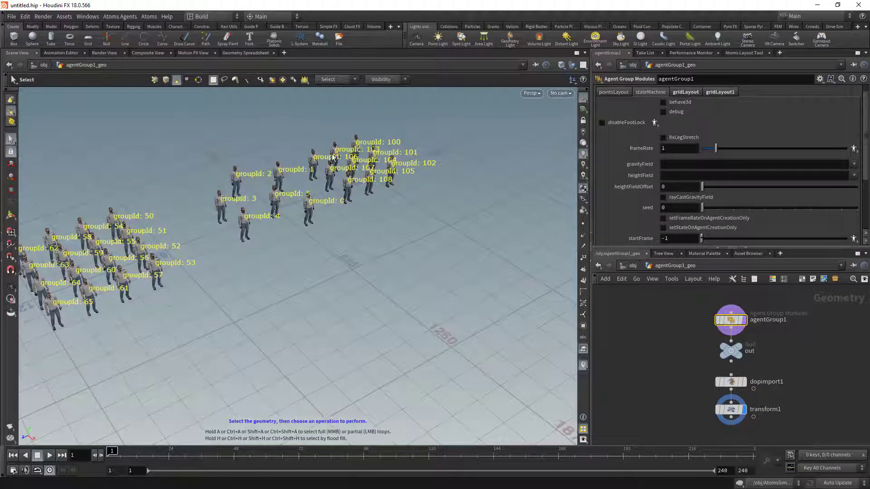
scroll(627, 191, "down", 5)
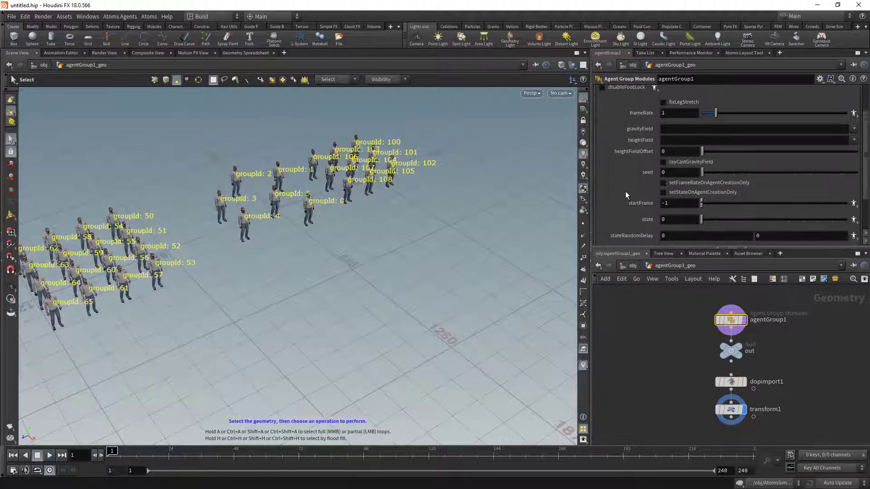
left_click(854, 196)
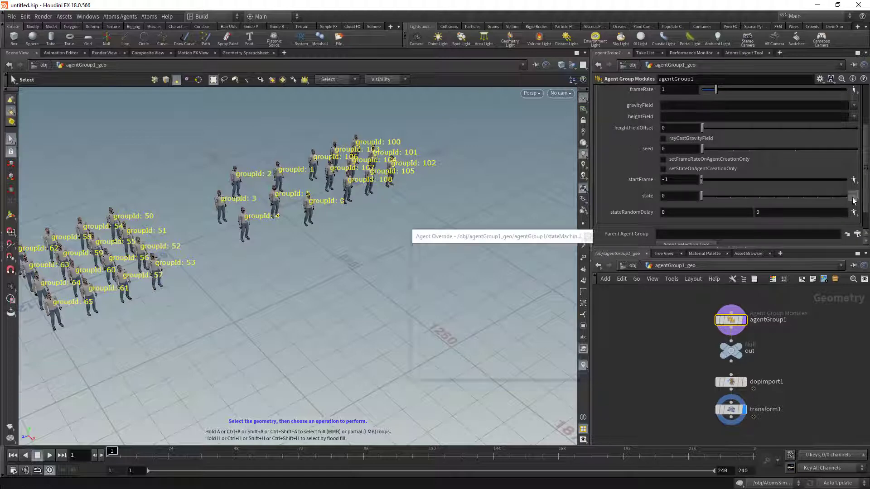
left_click_drag(508, 234, 593, 209)
key("Escape")
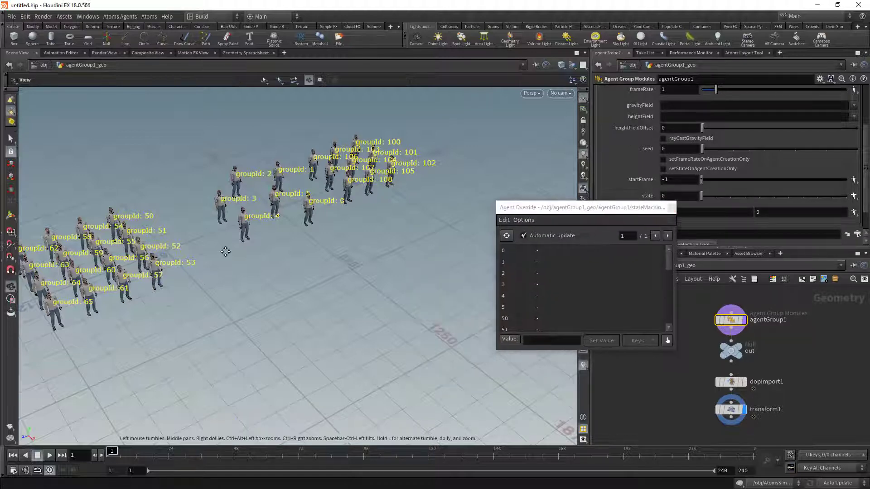
left_click_drag(227, 246, 257, 274)
key("s")
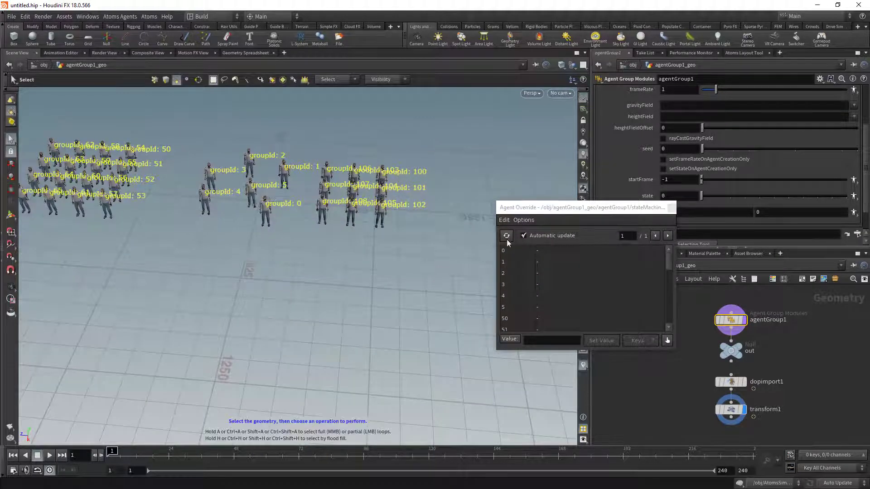
scroll(553, 302, "down", 6)
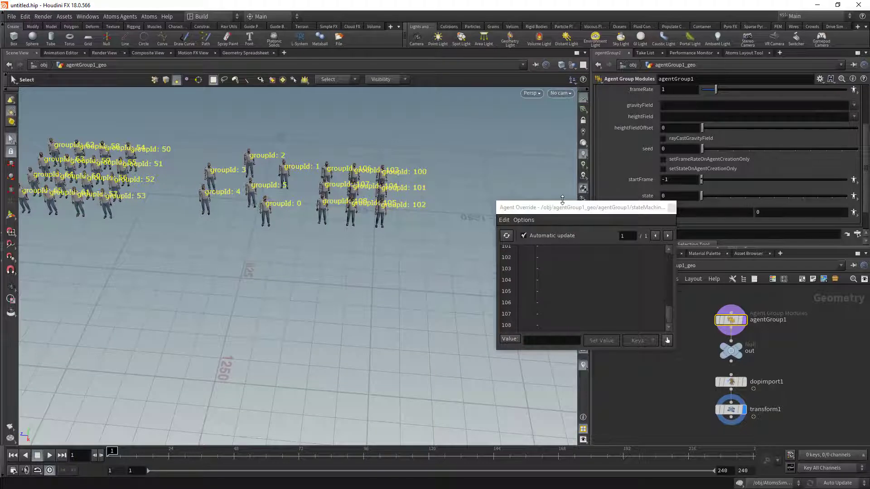
left_click_drag(564, 202, 568, 142)
left_click_drag(543, 238, 544, 268)
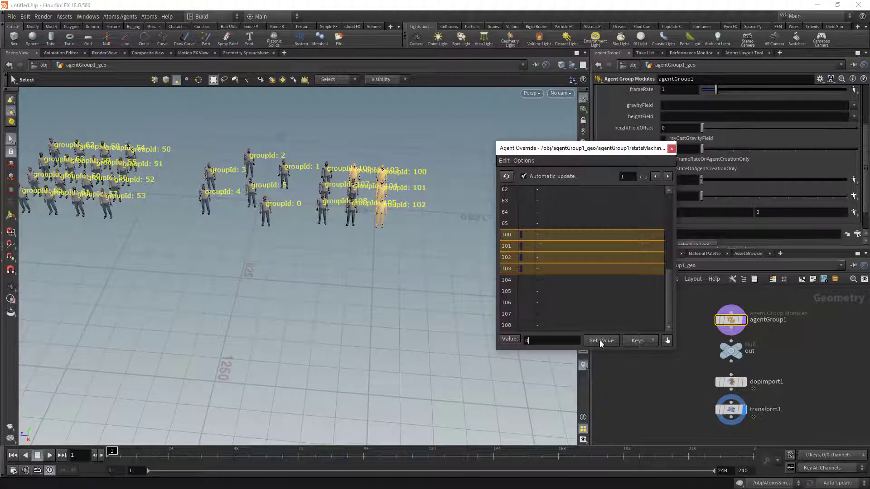
left_click(671, 150)
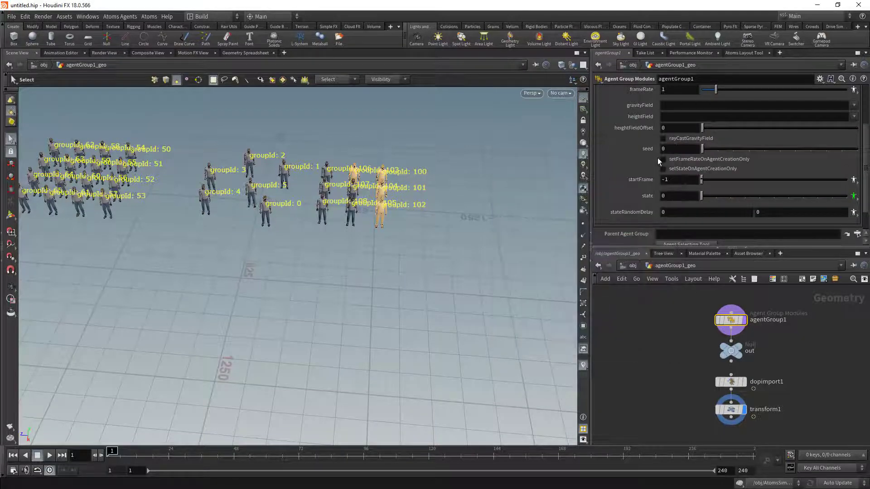
Step: Set the stateMachine module's state to 1
double_click(668, 195)
type("1")
key("Tab")
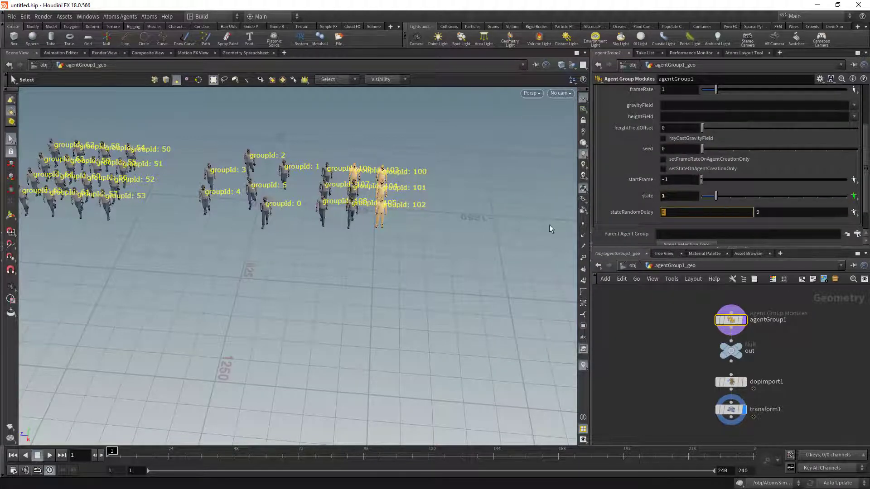
Step: Play back the simulation to check the agents' motion, and return to the first frame
left_click_drag(463, 237, 396, 227, "alt")
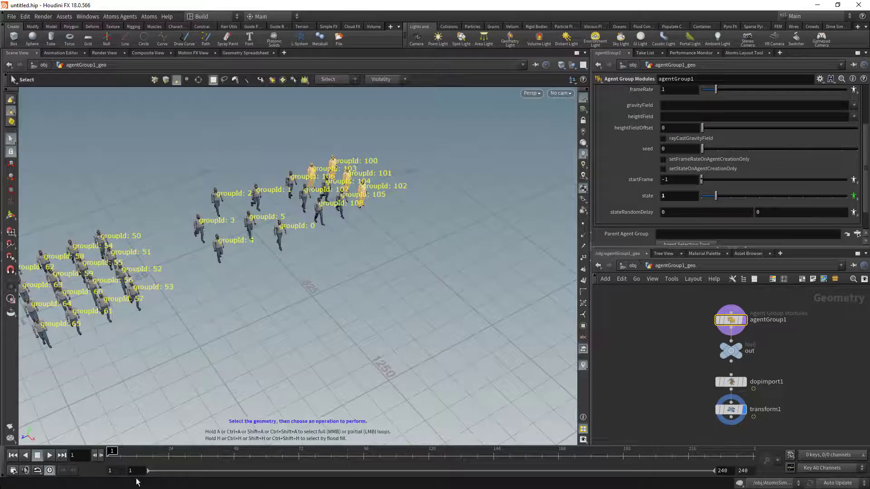
left_click(48, 456)
left_click(49, 455)
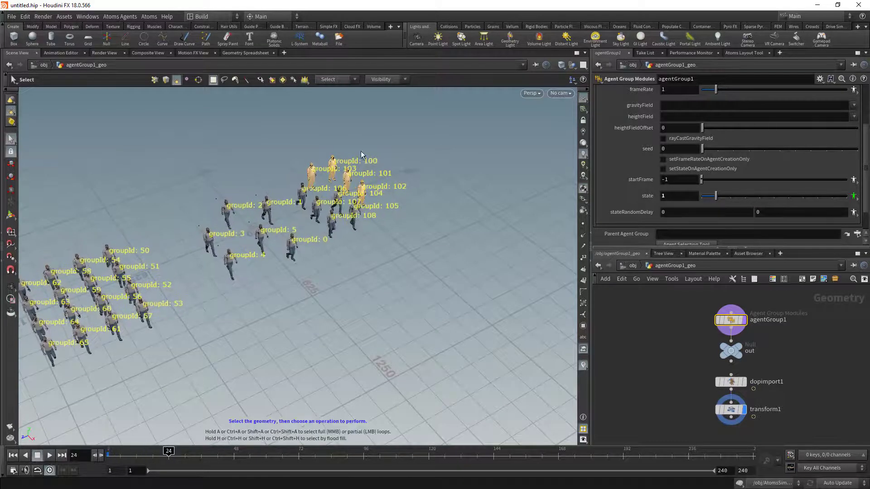
left_click(13, 456)
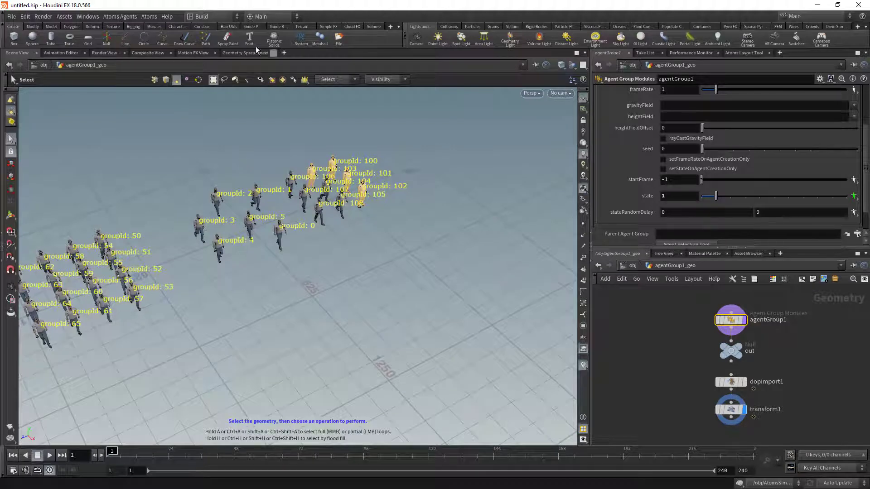
Step: Run the Atoms Group Id Offset tool on the gridLayout module with an offset of 20 and Offset Next enabled
left_click(150, 16)
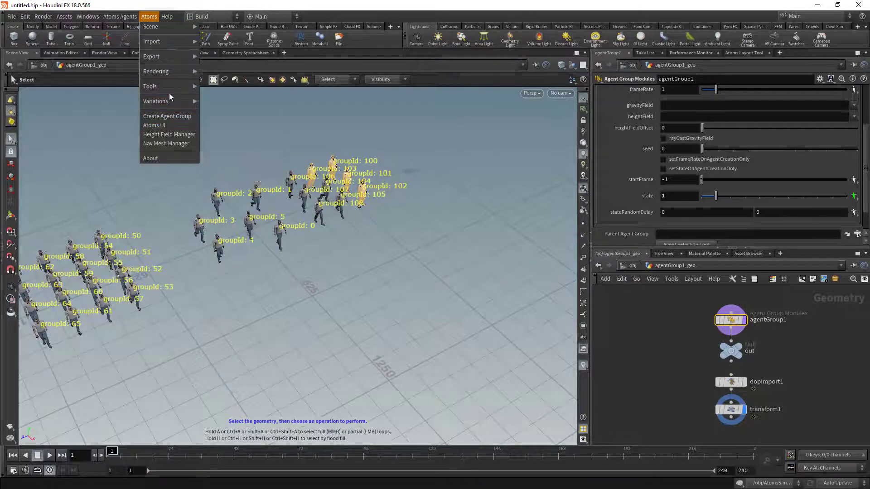
mouse_move(169, 87)
left_click(221, 225)
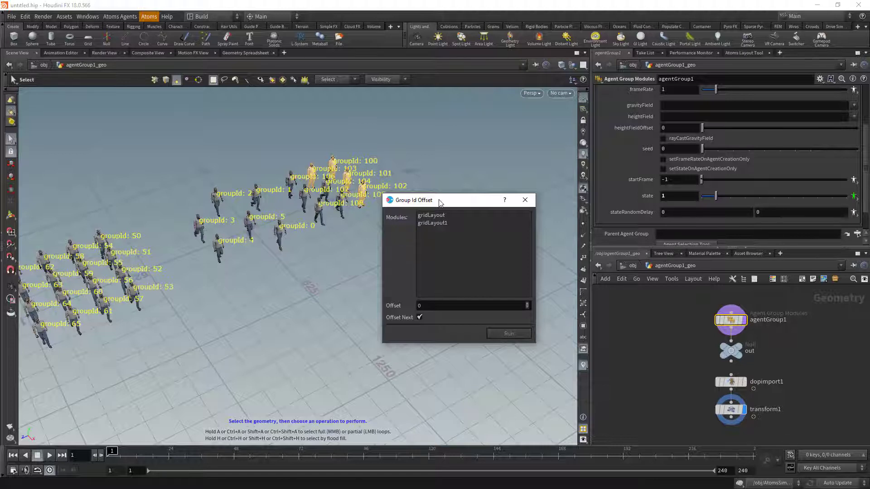
left_click_drag(446, 203, 461, 200)
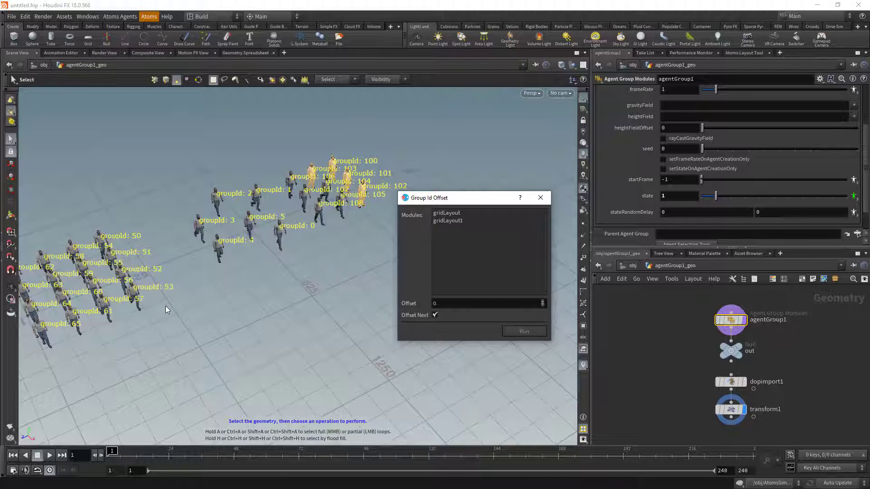
left_click(458, 212)
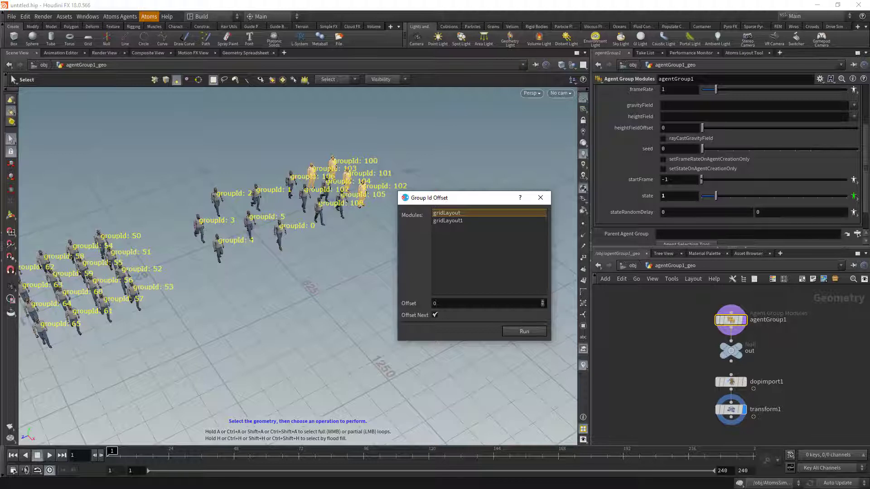
type("20")
left_click(517, 332)
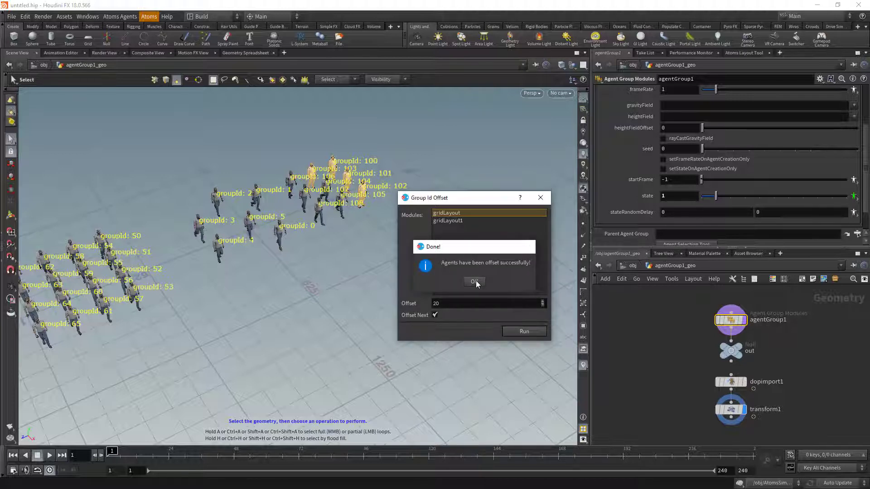
left_click(475, 281)
left_click(545, 198)
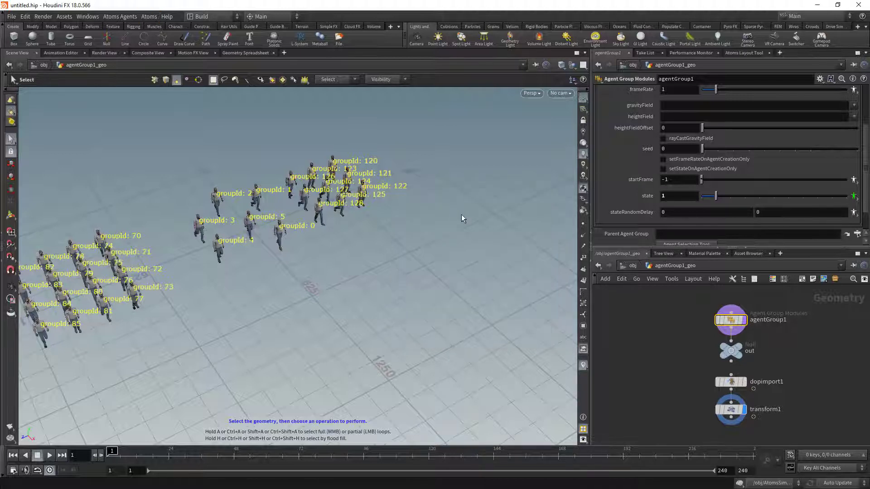
Step: Inspect the per-agent overrides of the stateMachine module's state parameter for the offset group ids
scroll(629, 167, "up", 2)
scroll(763, 183, "down", 3)
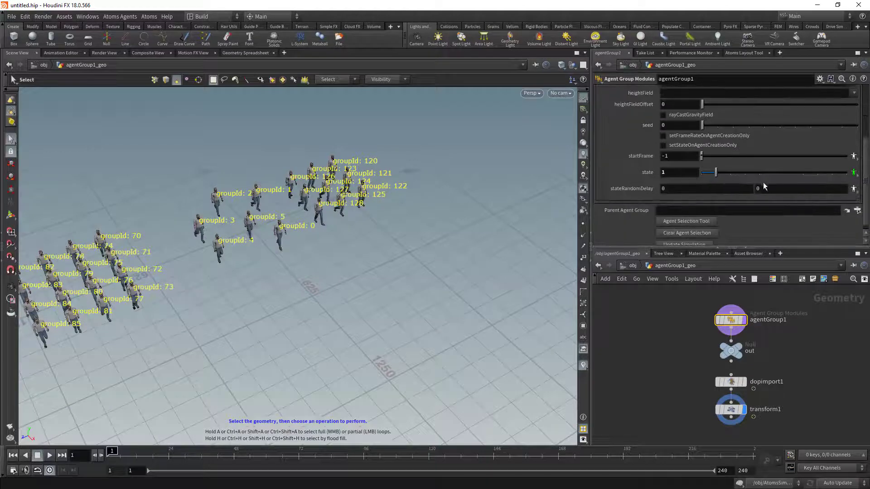
left_click(853, 172)
left_click_drag(539, 236, 634, 113)
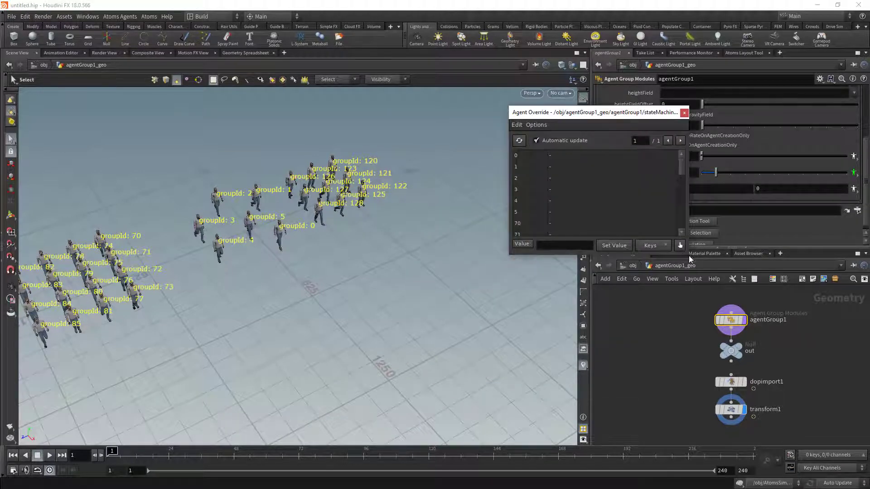
left_click_drag(689, 253, 704, 354)
scroll(646, 298, "down", 5)
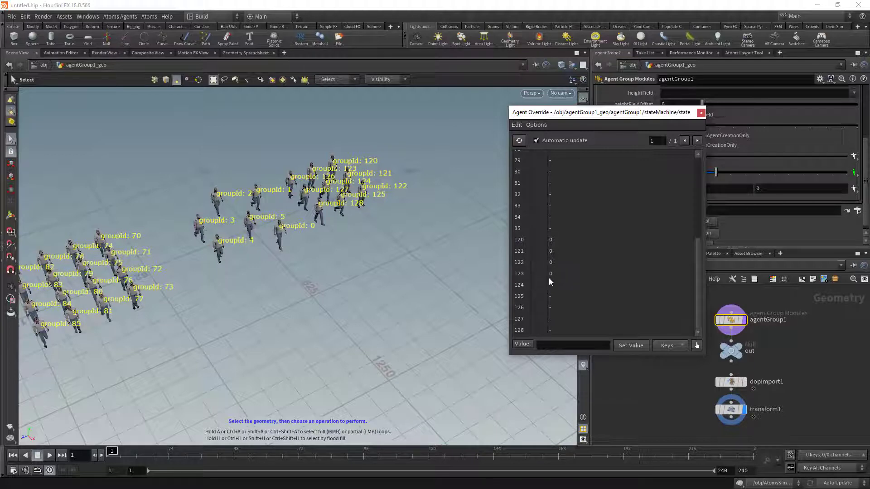
left_click(701, 112)
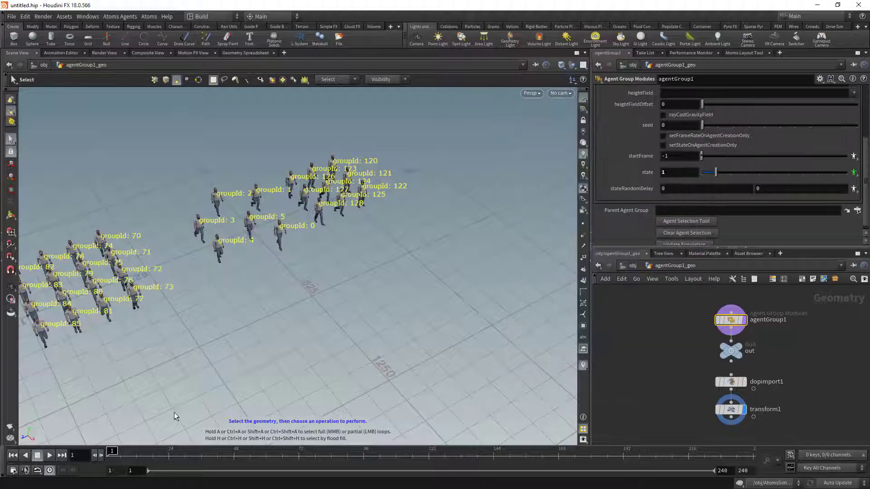
Step: Play the simulation to check the overridden agents' motion with the offset ids, and return to the first frame
left_click(49, 456)
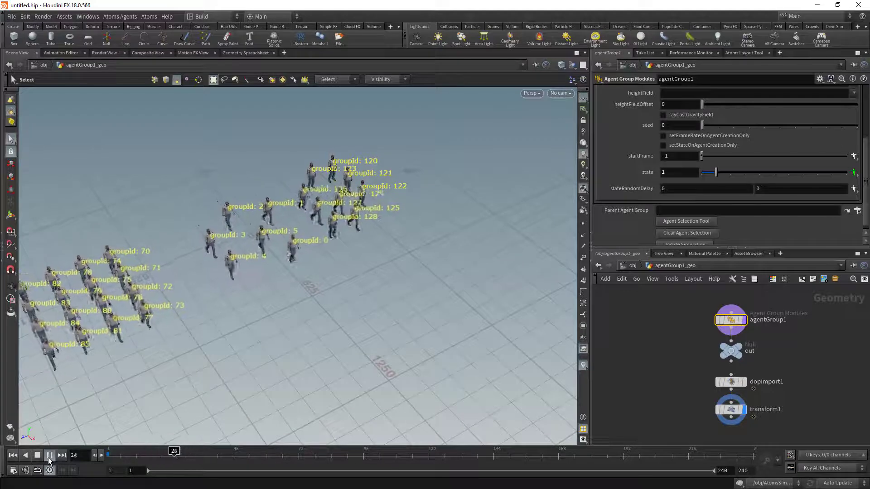
left_click(48, 457)
left_click(13, 456)
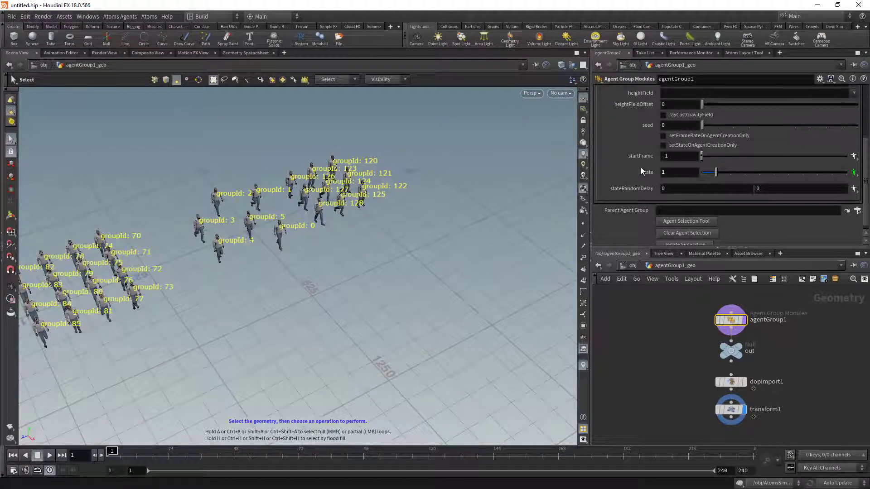
scroll(641, 167, "up", 5)
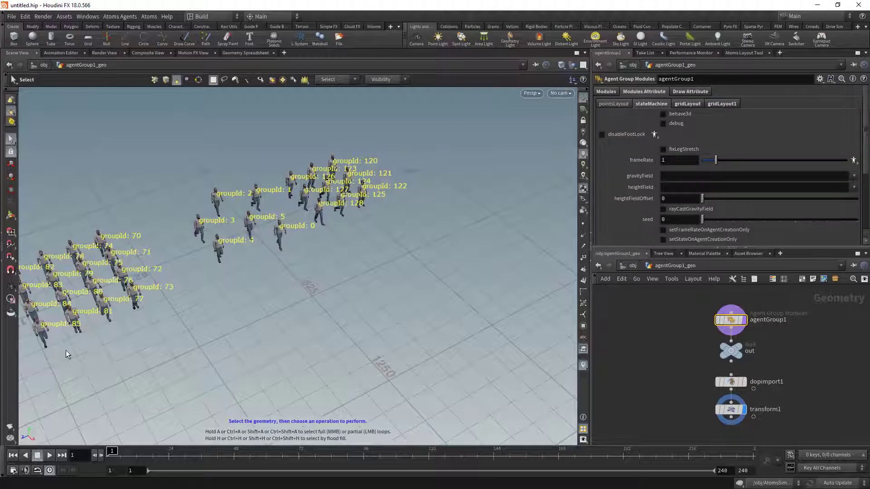